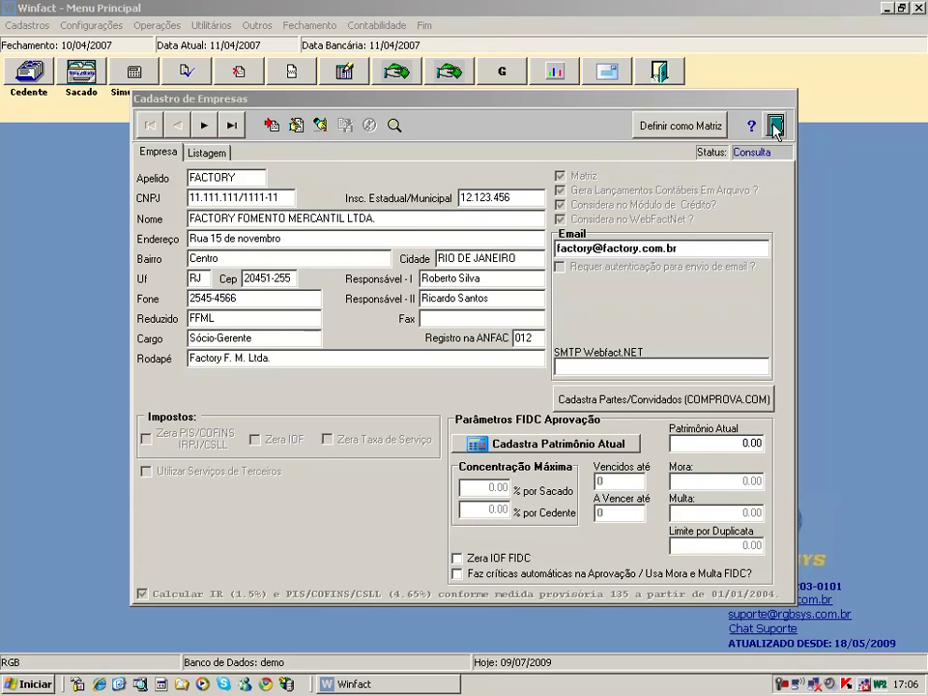
Close the company registry and open the Ramo registry under Gerência
{"action": "left_click", "coordinate": [774, 126]}
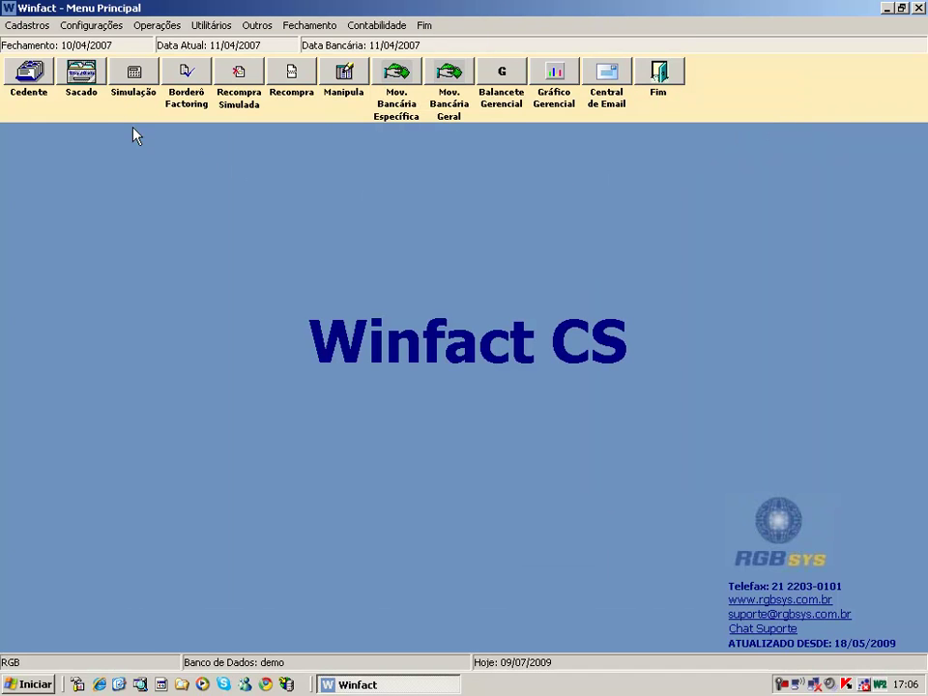
{"action": "left_click", "coordinate": [37, 26]}
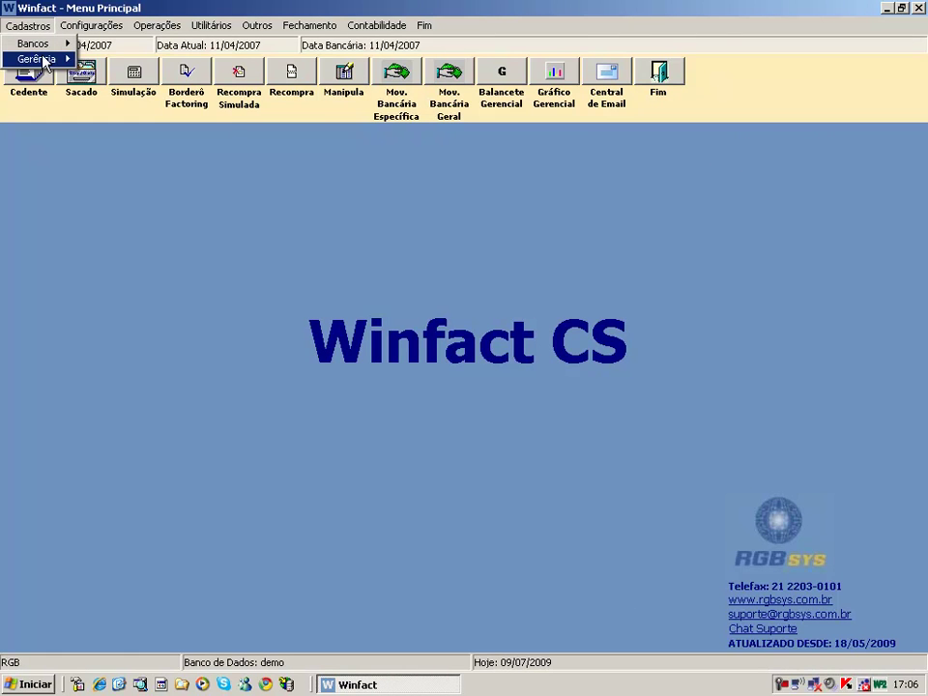
{"action": "mouse_move", "coordinate": [44, 58]}
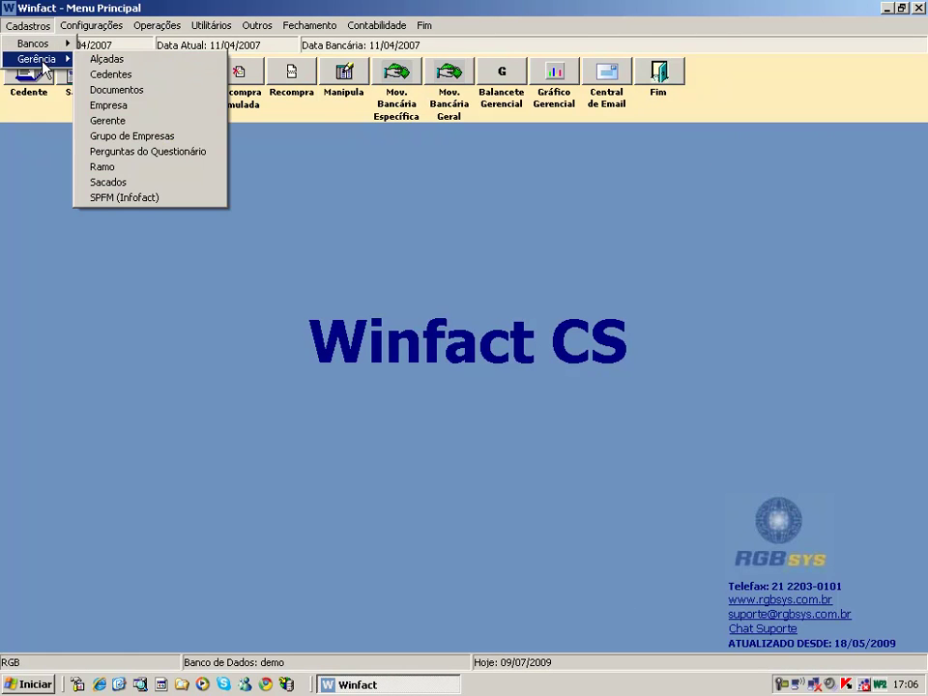
{"action": "left_click", "coordinate": [124, 167]}
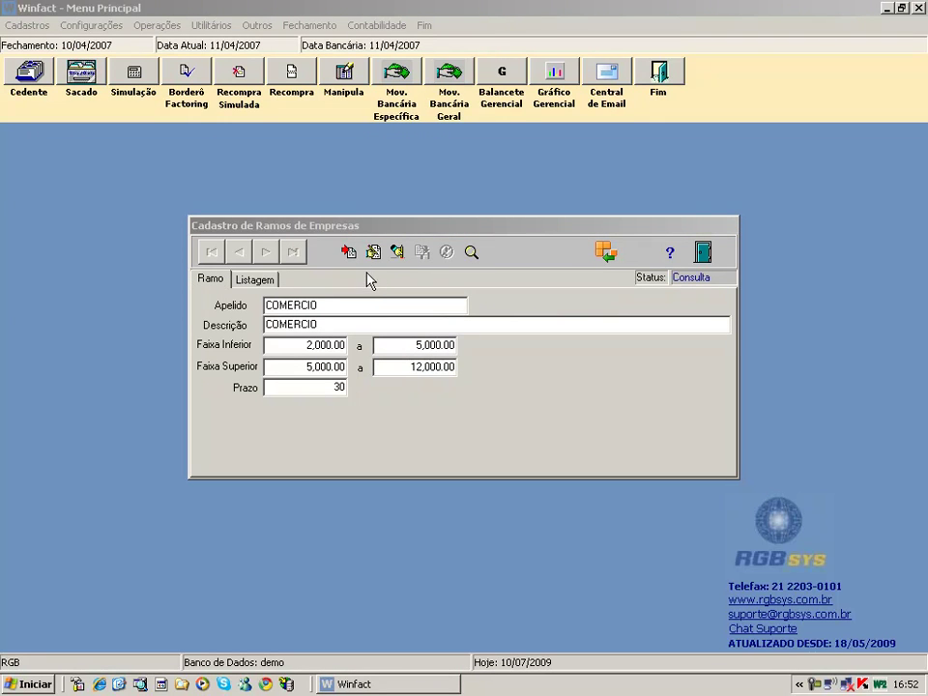
Add a business branch with the nickname TESTE and the description TESTE, and save the record
{"action": "left_click", "coordinate": [351, 257]}
{"action": "type", "text": "TESTE"}
{"action": "key", "text": "Tab"}
{"action": "type", "text": "TESTE"}
{"action": "key", "text": "Tab"}
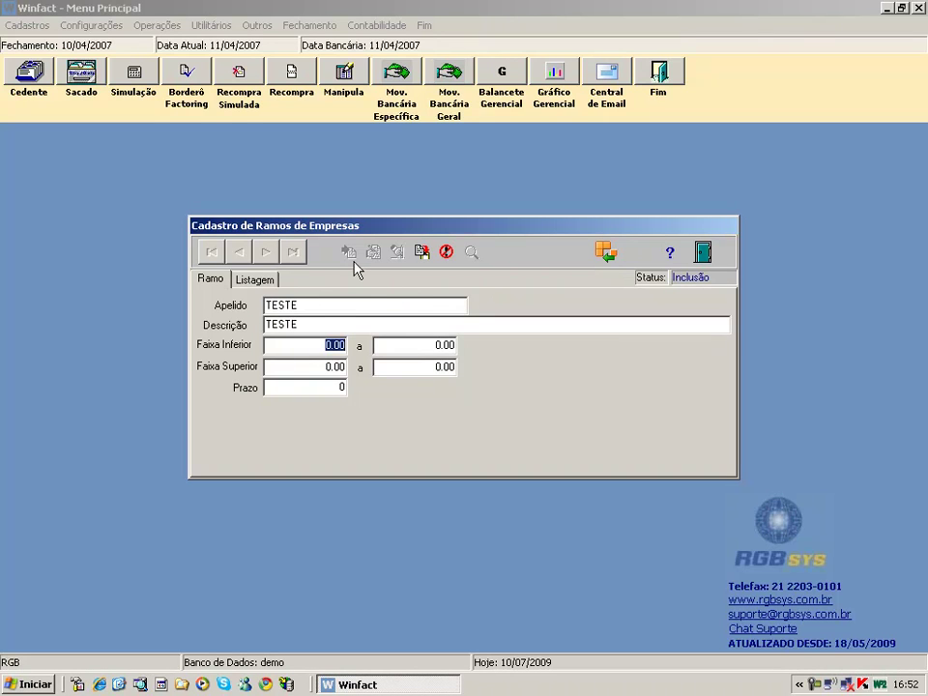
{"action": "left_click", "coordinate": [422, 251]}
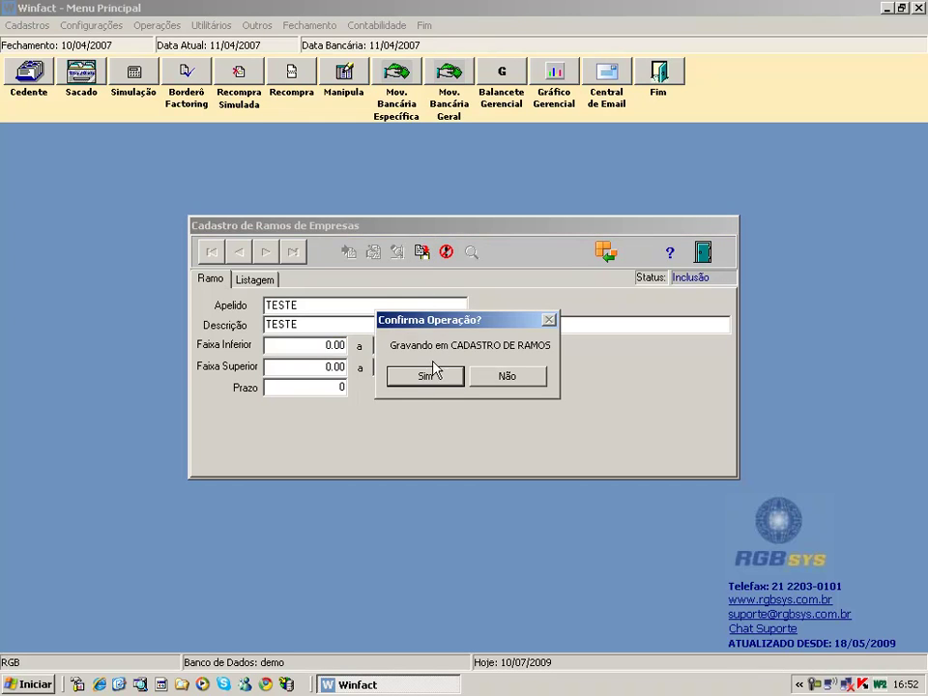
{"action": "left_click", "coordinate": [427, 378]}
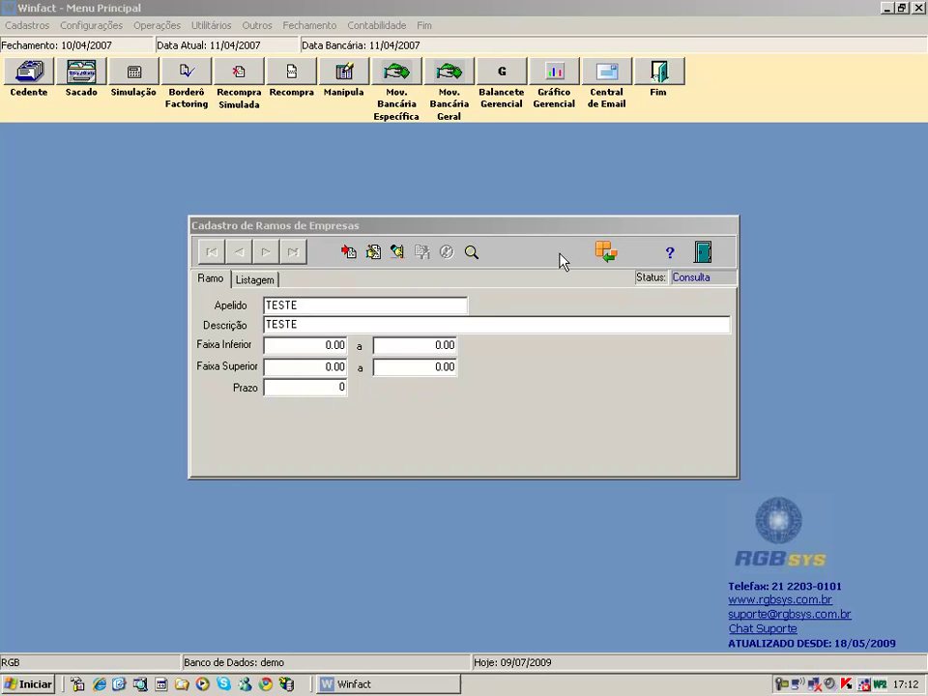
View the detail levels offered for importing business branches without importing, and close the branch registry
{"action": "left_click", "coordinate": [613, 259]}
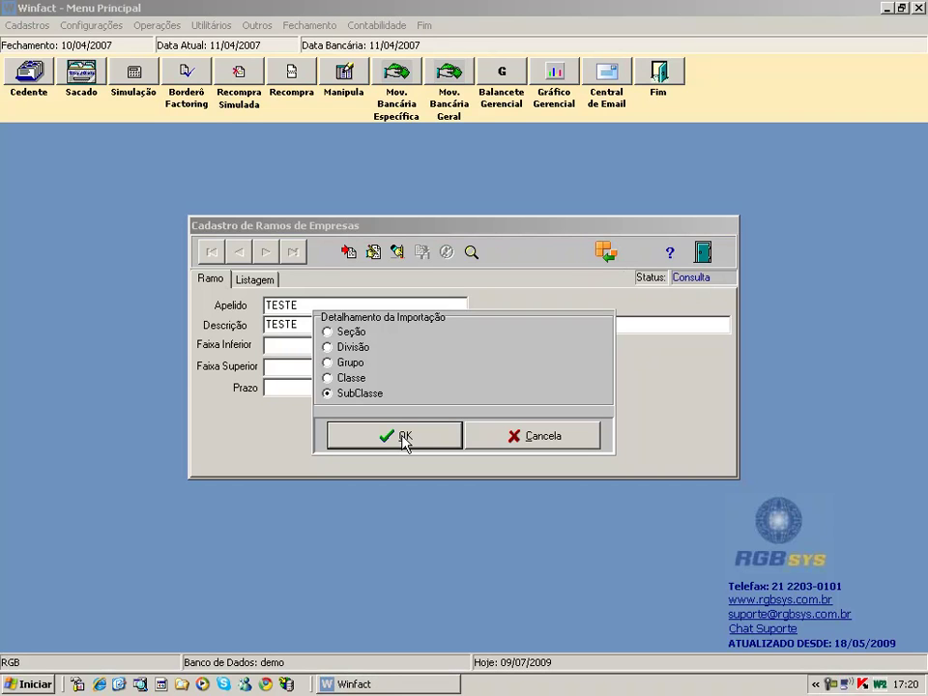
{"action": "left_click", "coordinate": [495, 442]}
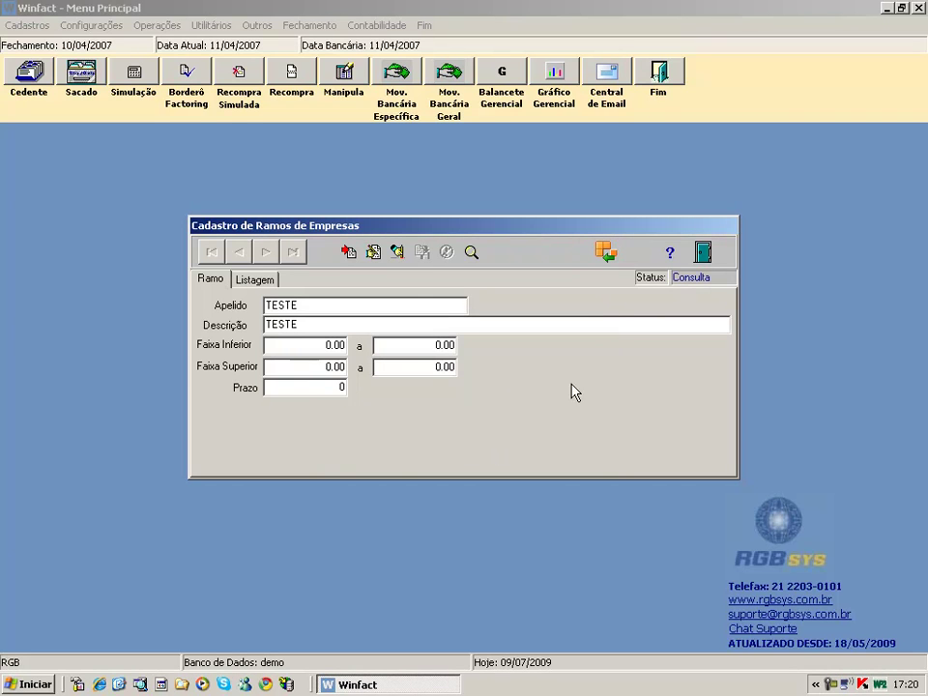
{"action": "left_click", "coordinate": [703, 252]}
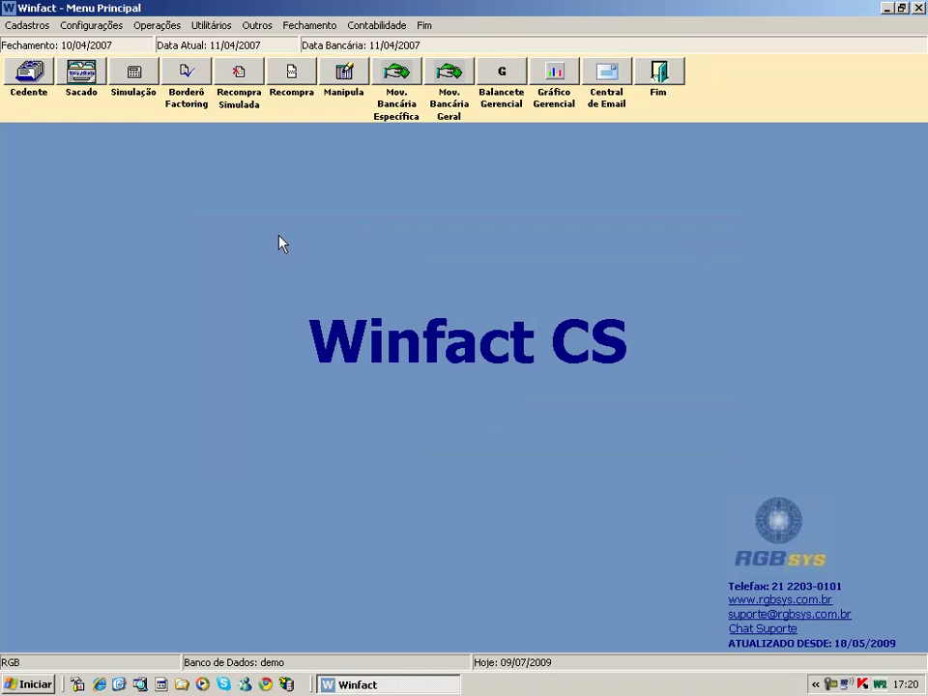
Open the Cedentes registry and browse ANDRADA's operational data, limits and parameters, analysis, and rates and fees
{"action": "left_click", "coordinate": [32, 82]}
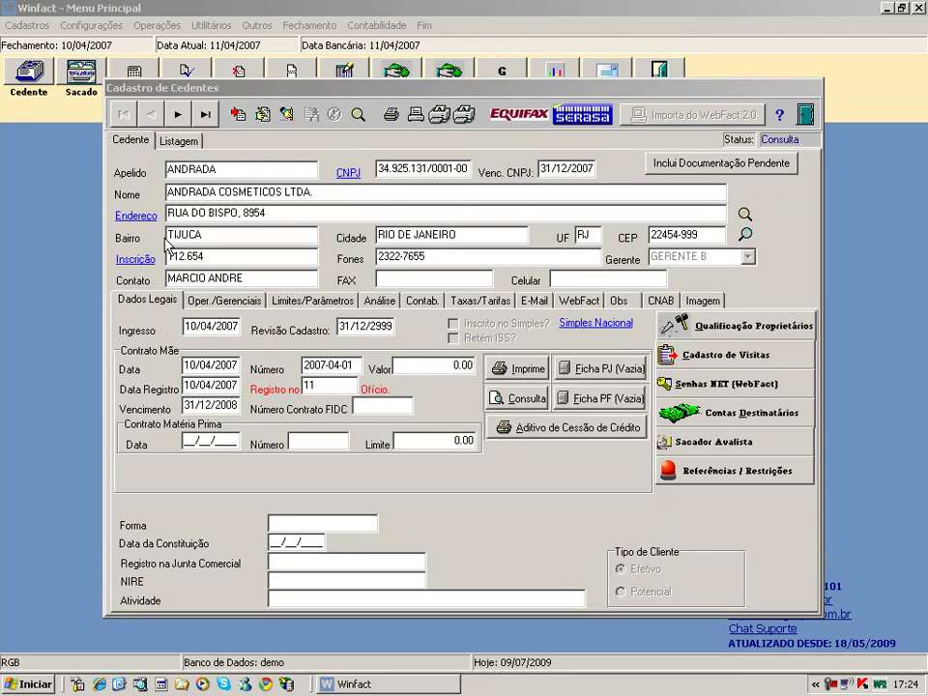
{"action": "left_click", "coordinate": [198, 302]}
{"action": "left_click", "coordinate": [290, 303]}
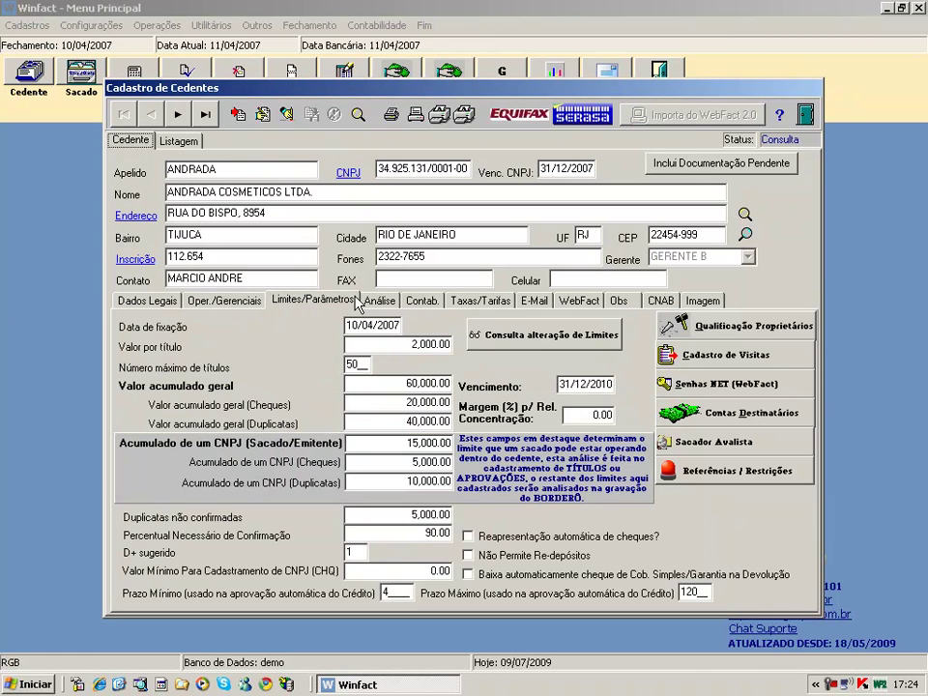
{"action": "left_click", "coordinate": [380, 301]}
{"action": "left_click", "coordinate": [463, 303]}
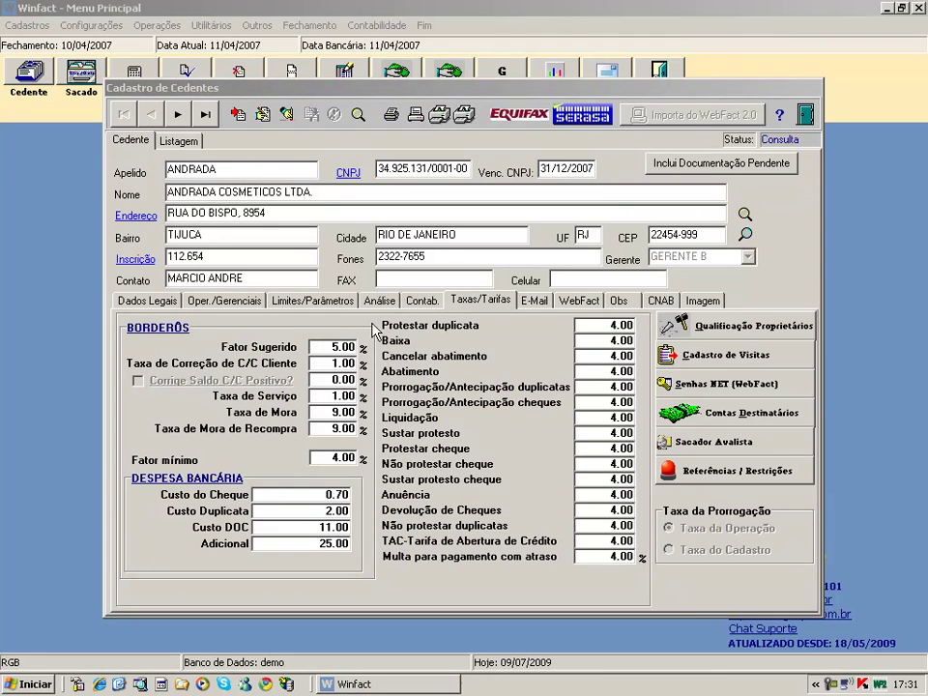
Review ANDRADA's legal data, limits and parameters, rates and fees, and CNAB protest instructions and messages
{"action": "left_click", "coordinate": [147, 301]}
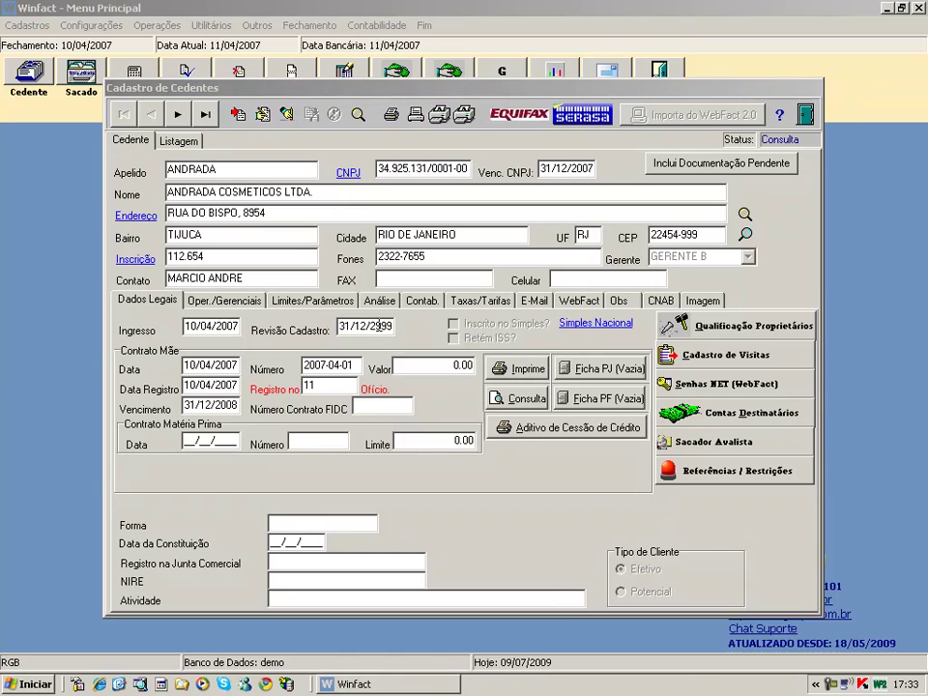
{"action": "left_click", "coordinate": [352, 307]}
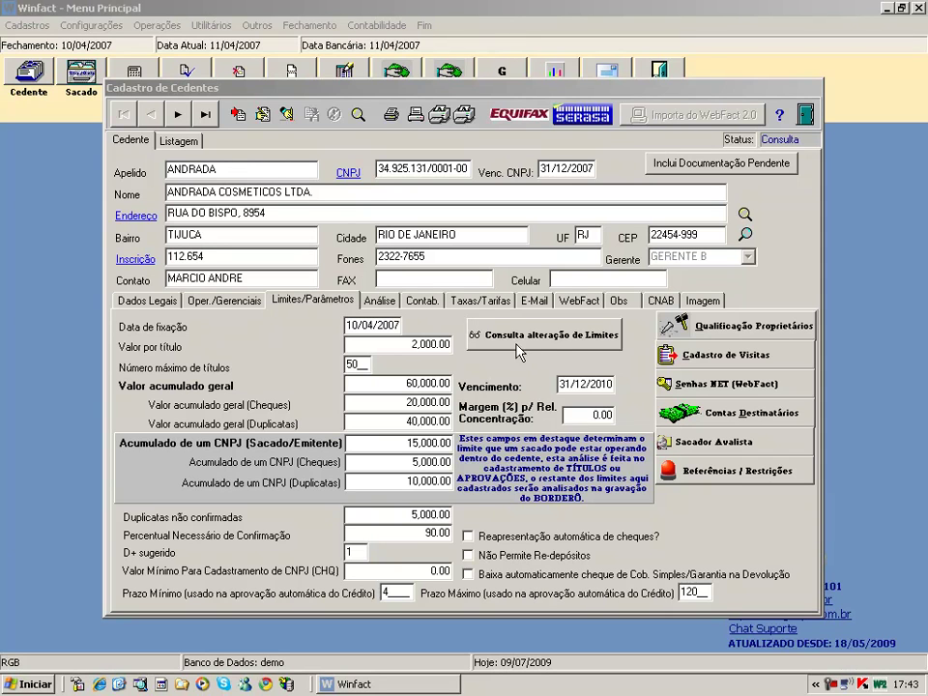
{"action": "left_click", "coordinate": [480, 307]}
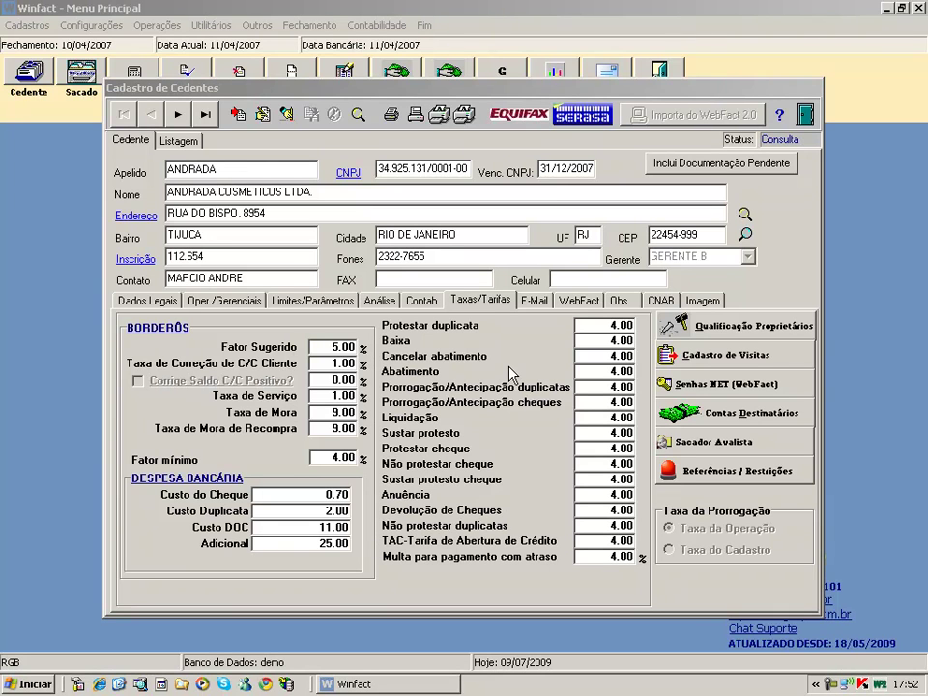
{"action": "left_click", "coordinate": [661, 301]}
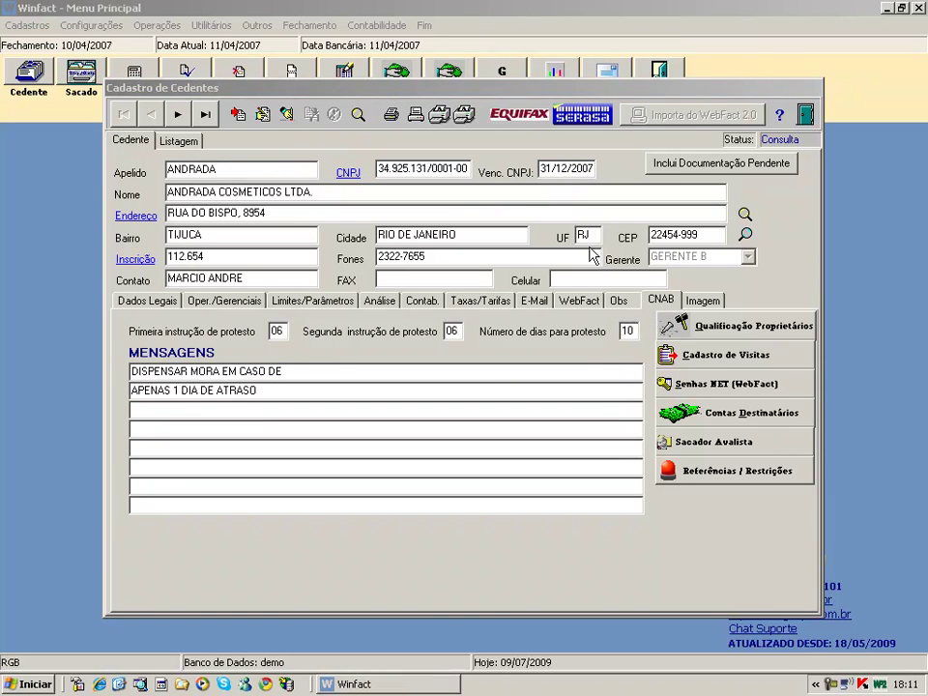
View the Equifax and Serasa consultation screens for ANDRADA, closing each one without running a query
{"action": "left_click", "coordinate": [515, 118]}
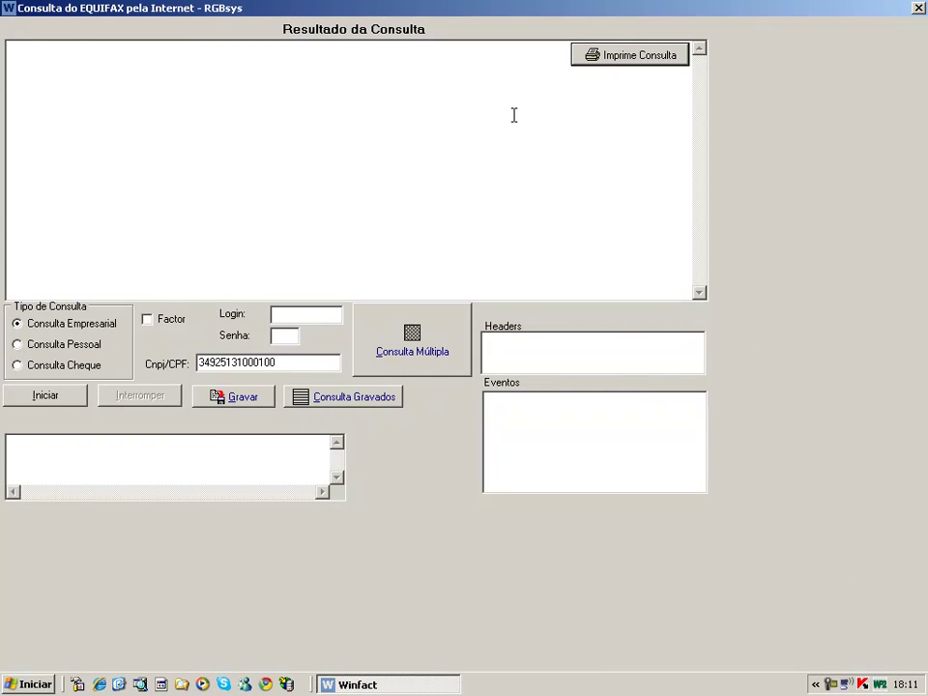
{"action": "left_click", "coordinate": [917, 9]}
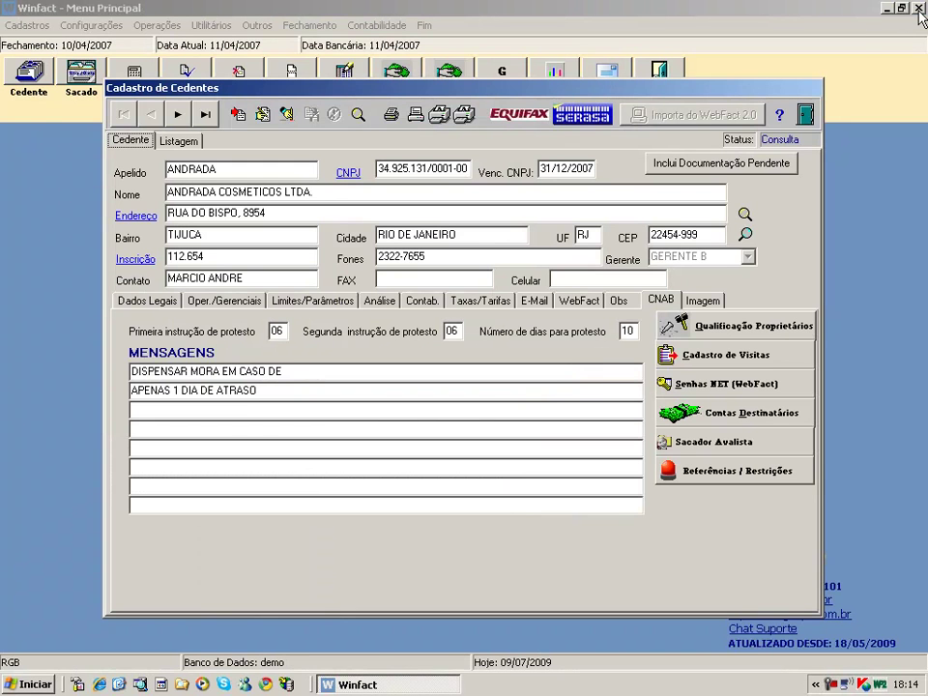
{"action": "left_click", "coordinate": [587, 113]}
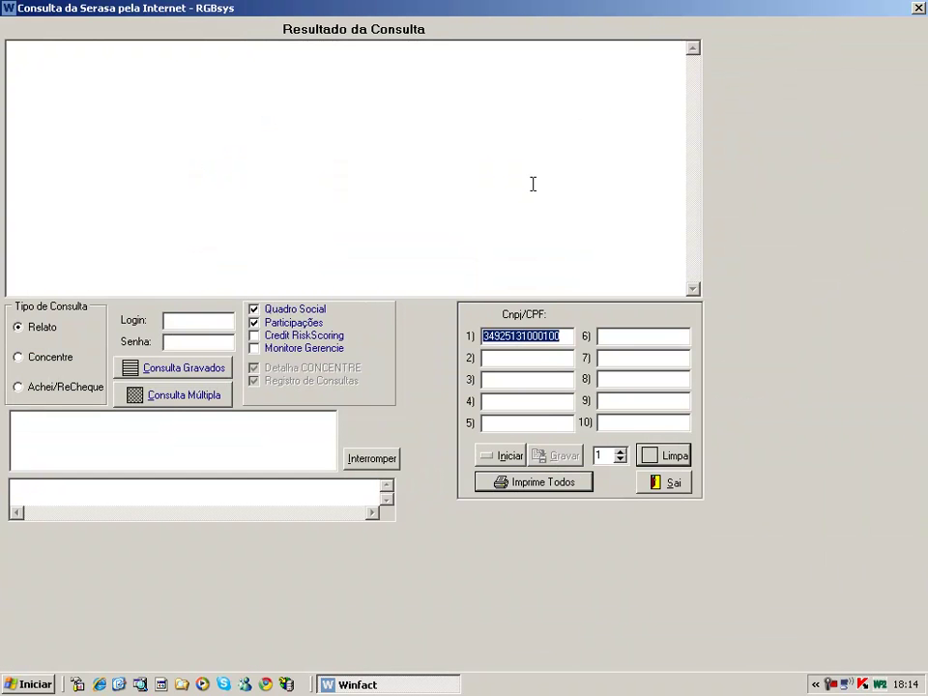
{"action": "left_click", "coordinate": [918, 8]}
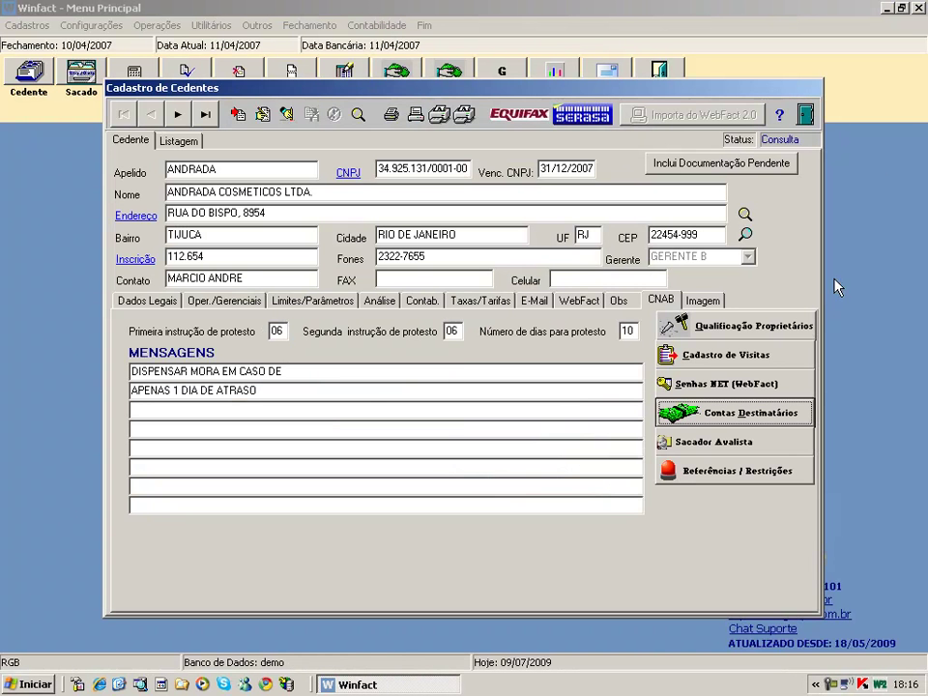
View ANDRADA's destination accounts, owner qualification and Sacador Avalista records, closing each one
{"action": "left_click", "coordinate": [782, 417]}
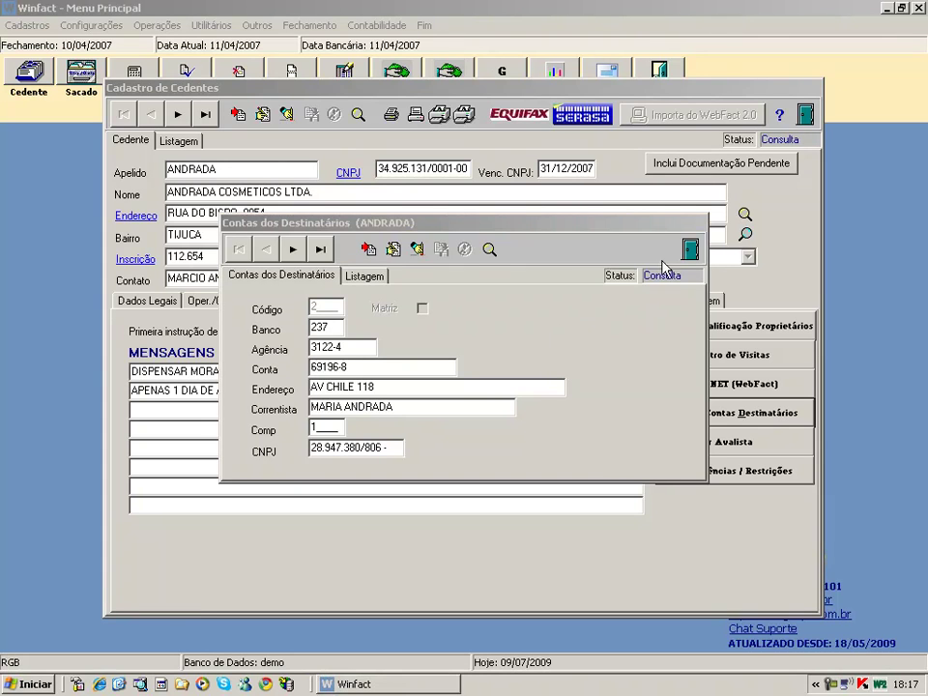
{"action": "left_click", "coordinate": [687, 251]}
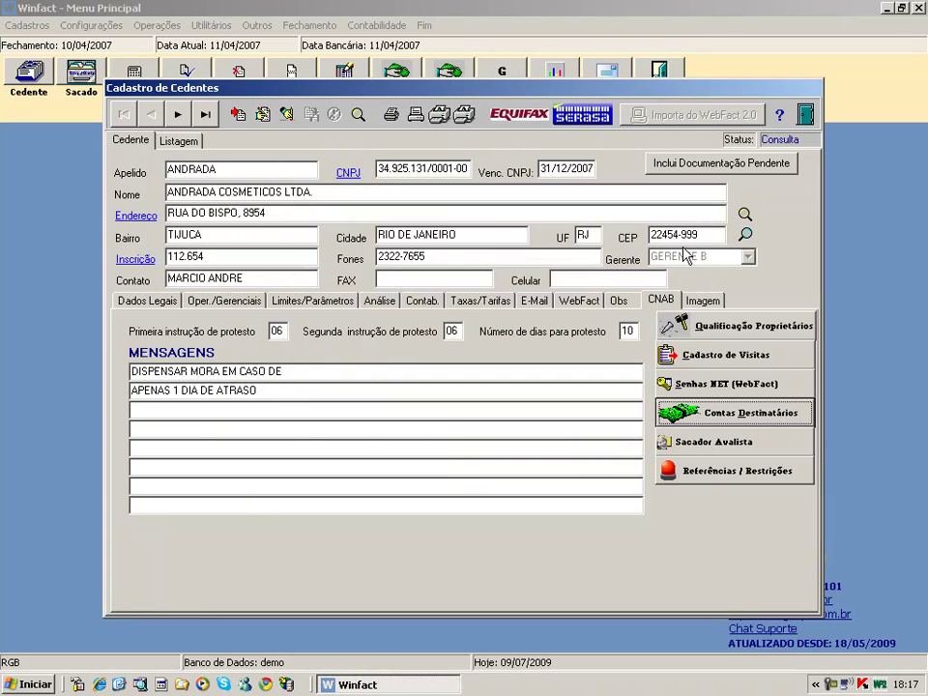
{"action": "left_click", "coordinate": [714, 332]}
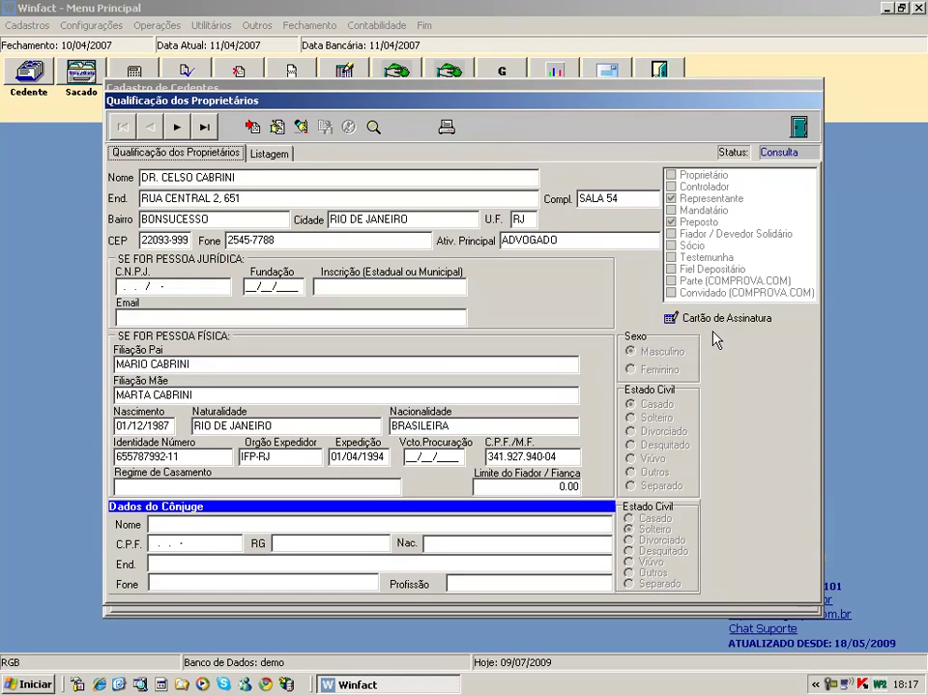
{"action": "left_click", "coordinate": [798, 128]}
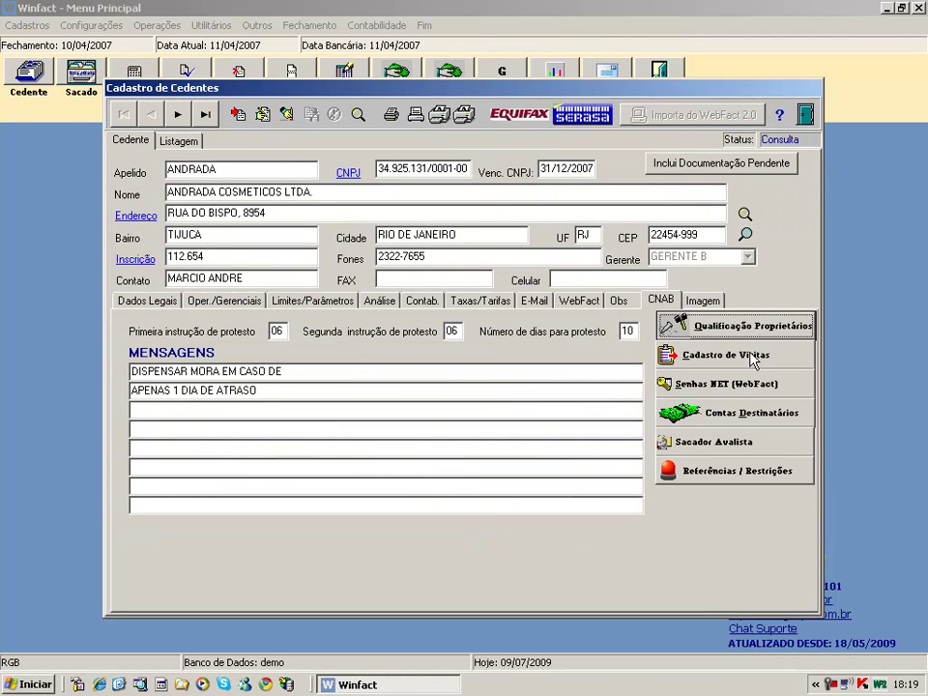
{"action": "left_click", "coordinate": [746, 442]}
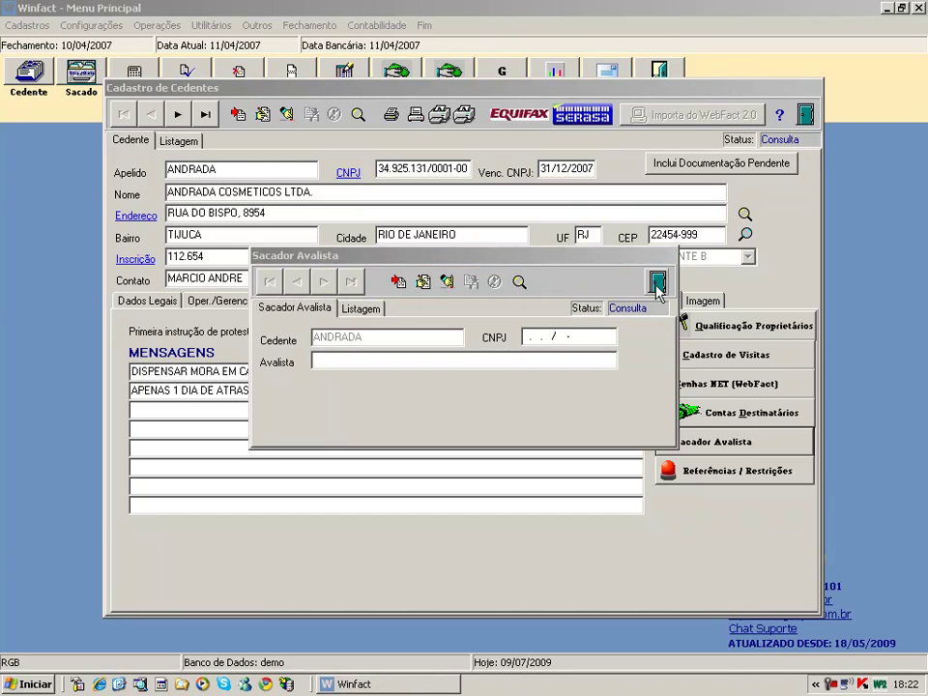
{"action": "left_click", "coordinate": [657, 282]}
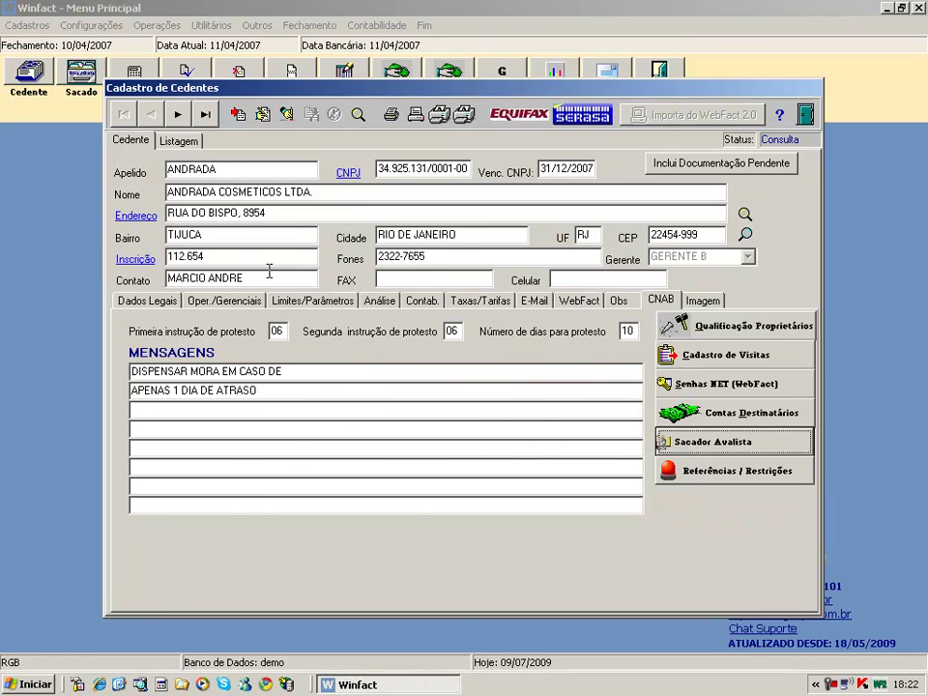
Review ANDRADA's operational and managerial data, and preview on screen the mailing labels for all active cedentes
{"action": "left_click", "coordinate": [256, 303]}
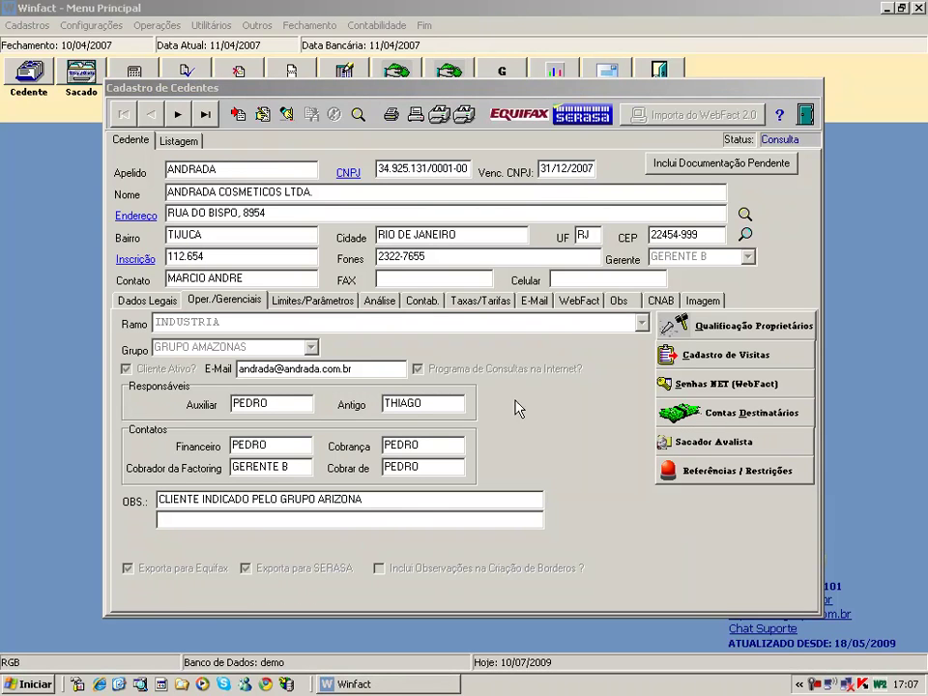
{"action": "left_click", "coordinate": [576, 301]}
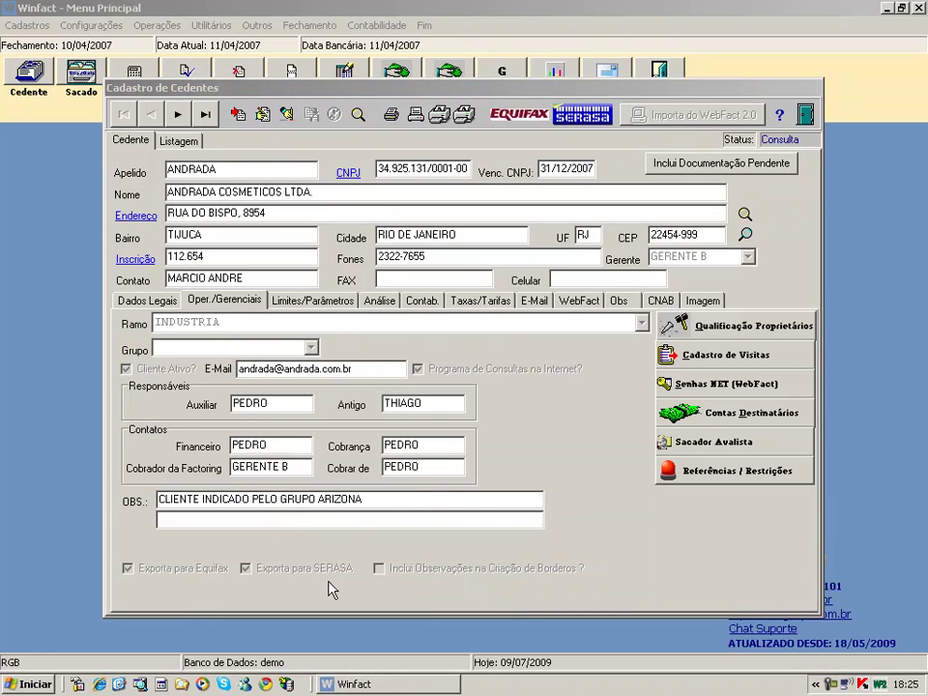
{"action": "left_click", "coordinate": [390, 114]}
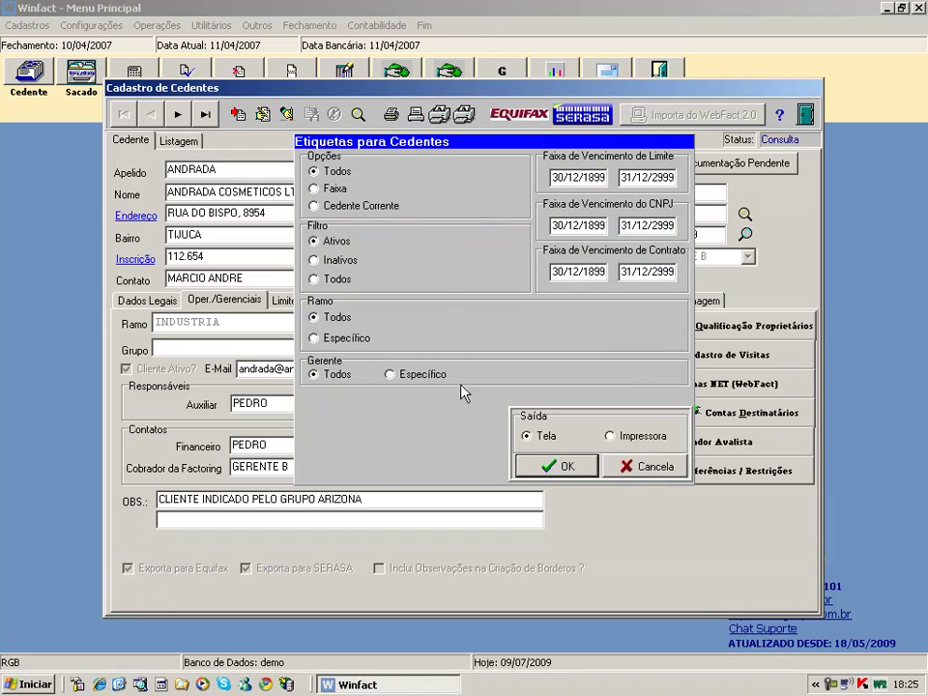
{"action": "left_click", "coordinate": [547, 466]}
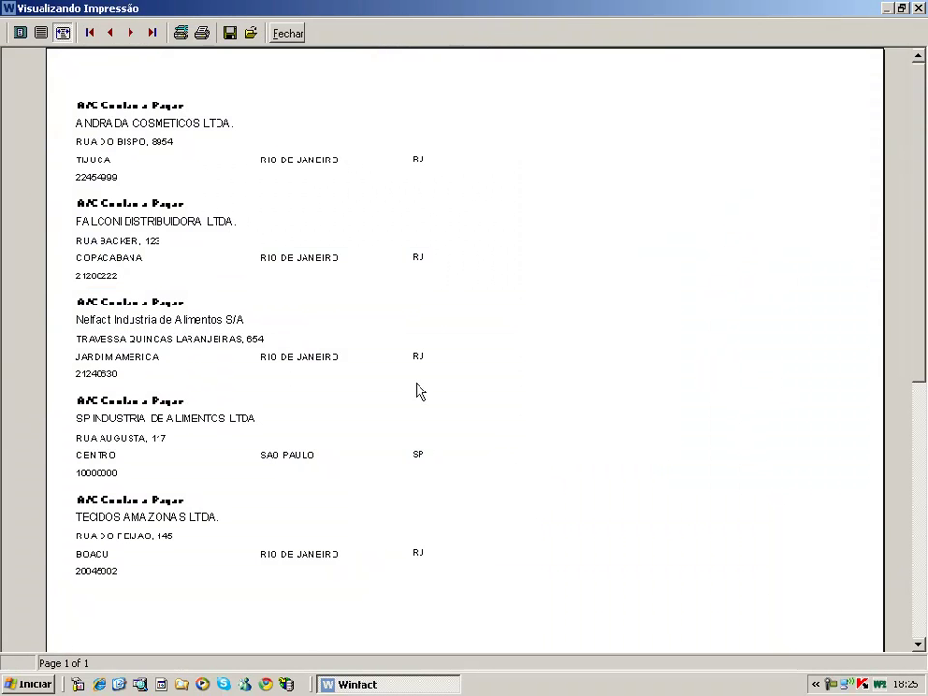
{"action": "left_click", "coordinate": [41, 34]}
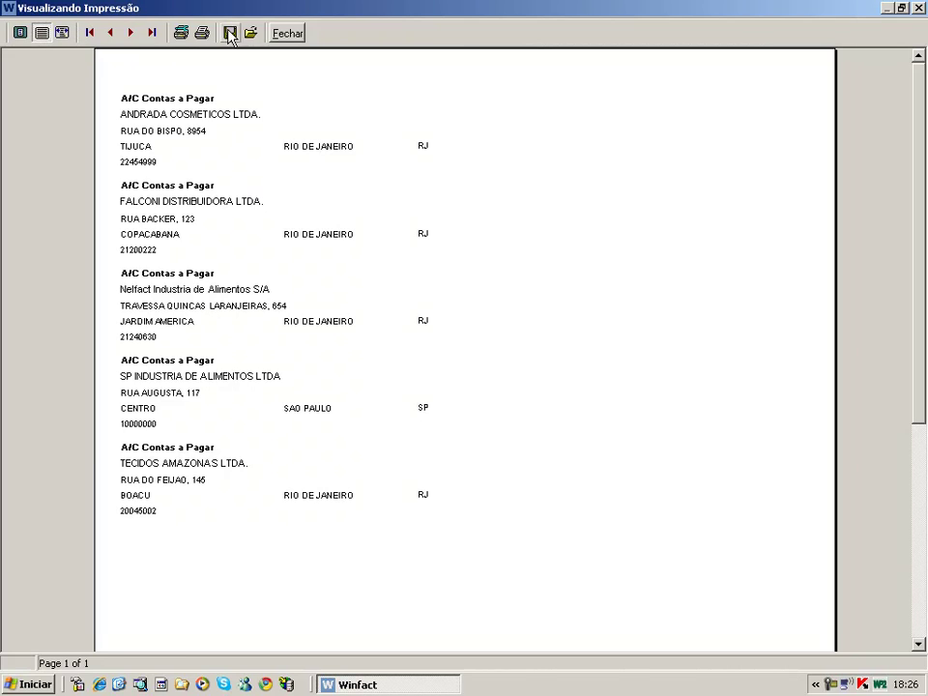
{"action": "left_click", "coordinate": [280, 34]}
{"action": "left_click", "coordinate": [623, 467]}
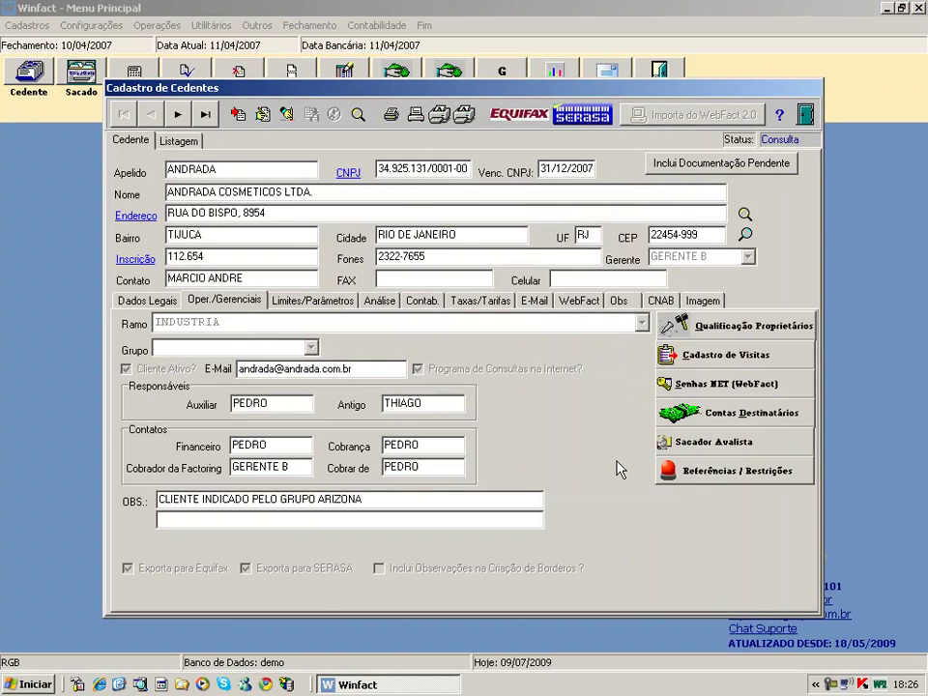
Preview on screen the columnar listing of all active cedentes, for all branches and managers, at actual size
{"action": "left_click", "coordinate": [415, 115]}
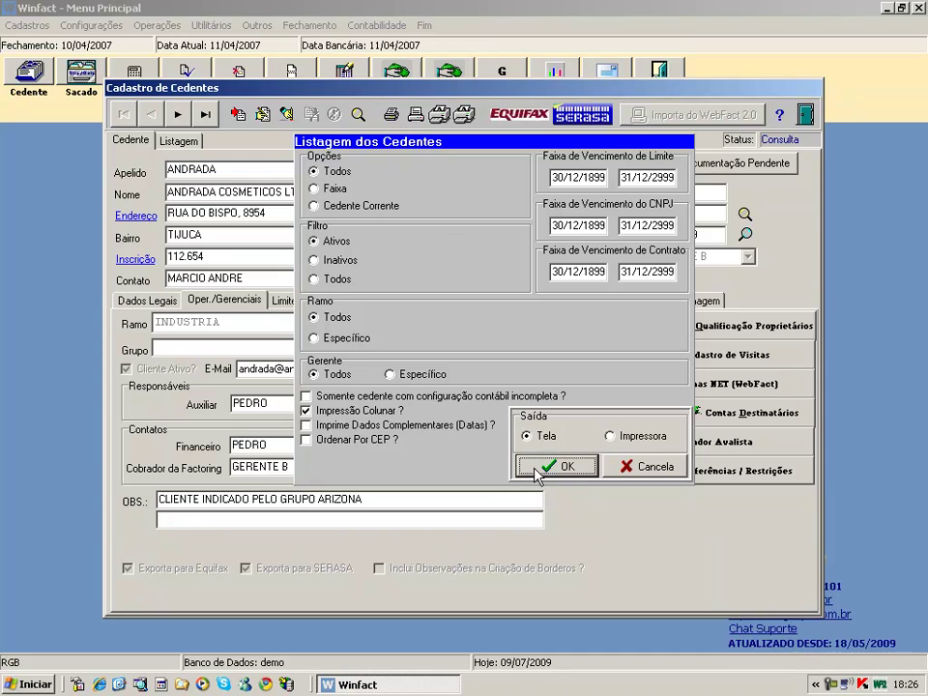
{"action": "left_click", "coordinate": [559, 466]}
{"action": "left_click", "coordinate": [40, 32]}
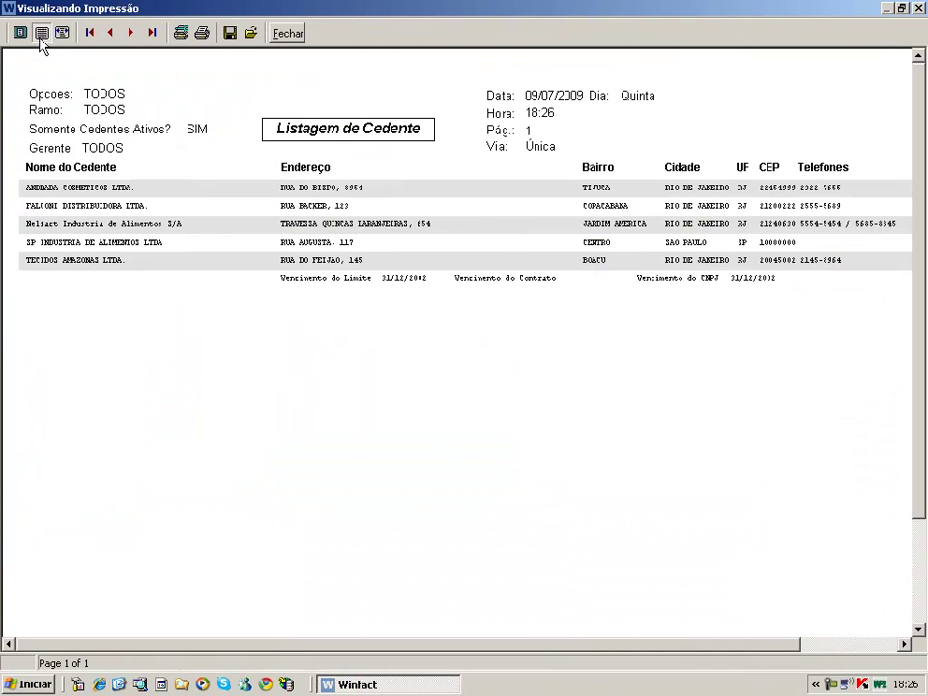
Close the cedente listing, then preview on screen the columnar rates and fees listing (Taxas/Tarifas) of all active cedentes
{"action": "left_click", "coordinate": [283, 35]}
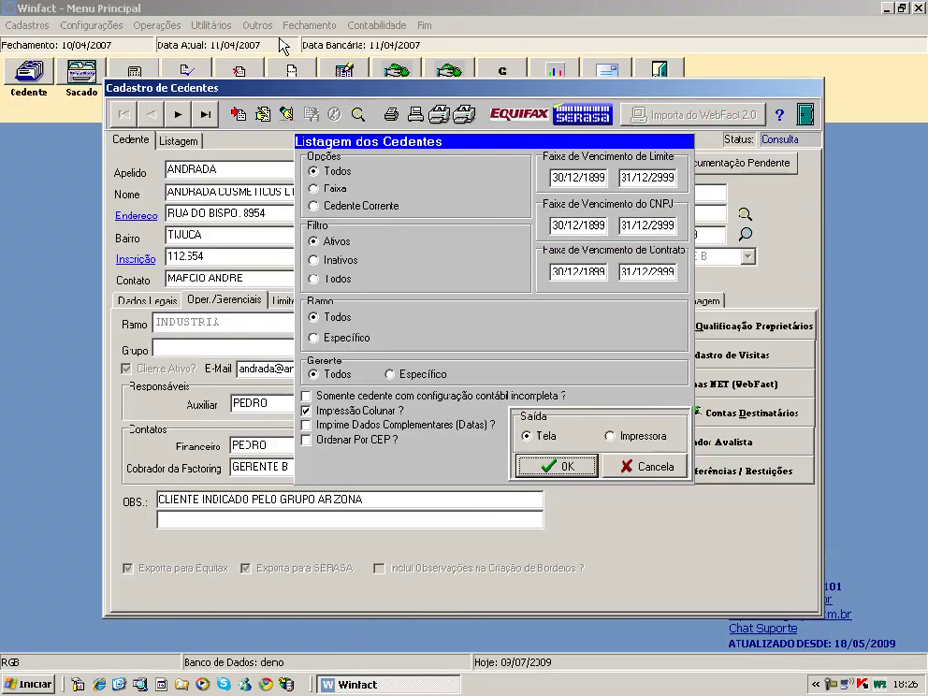
{"action": "left_click", "coordinate": [624, 467]}
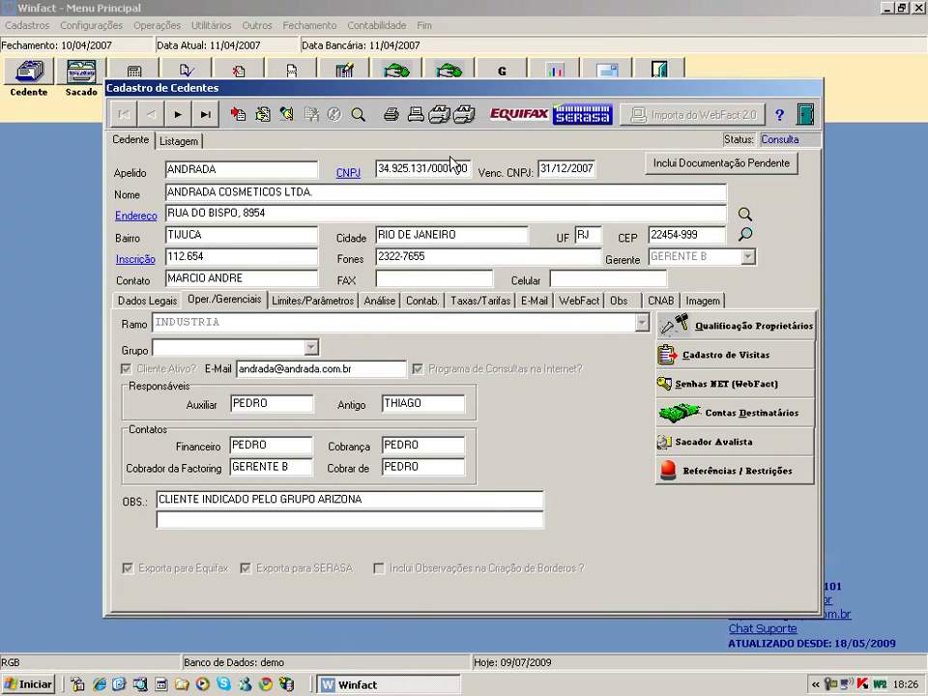
{"action": "left_click", "coordinate": [440, 122]}
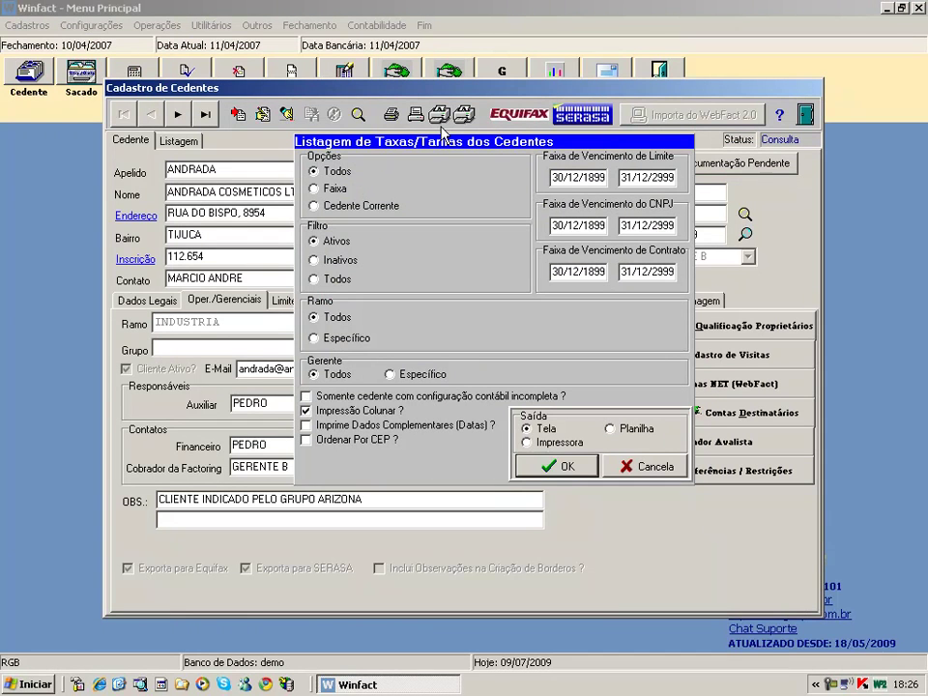
{"action": "left_click", "coordinate": [560, 466]}
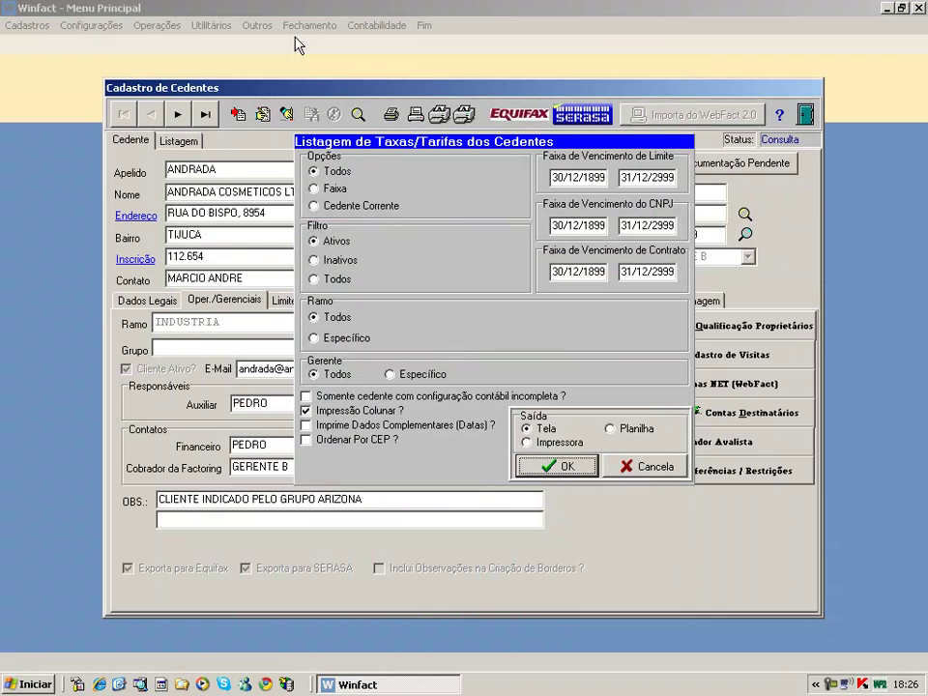
{"action": "left_click", "coordinate": [290, 36]}
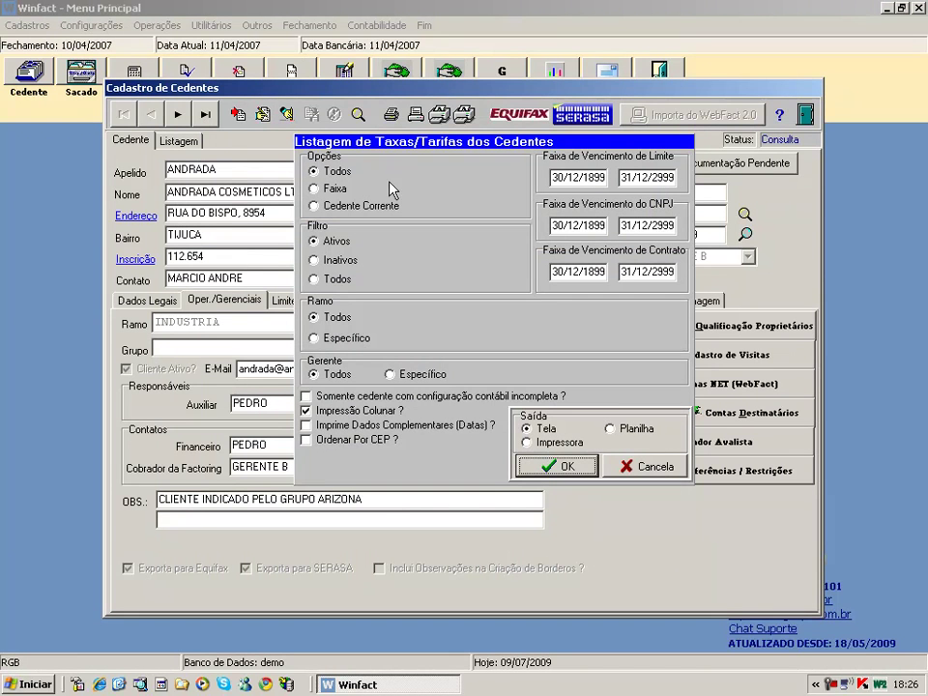
{"action": "left_click", "coordinate": [623, 466]}
Preview on screen the current limits listing for all active cedentes, and close the cedente registry
{"action": "left_click", "coordinate": [464, 114]}
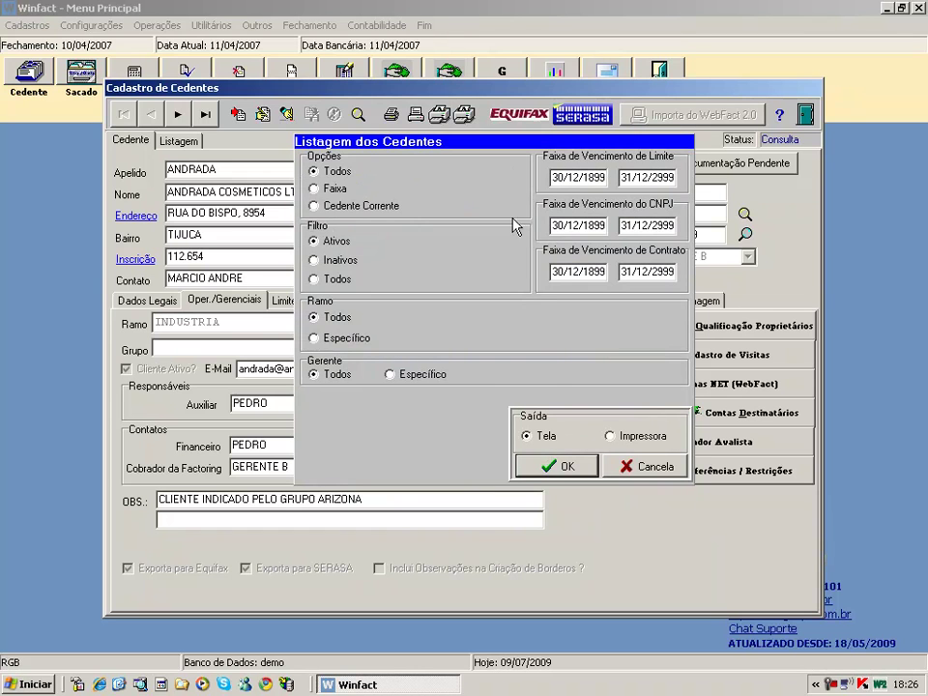
{"action": "left_click", "coordinate": [561, 467]}
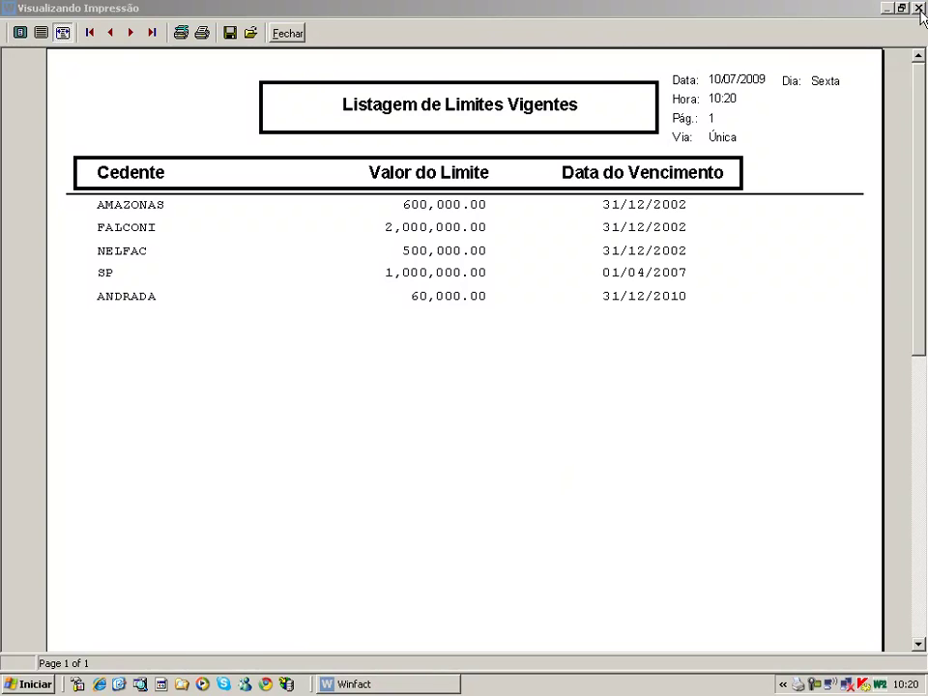
{"action": "left_click", "coordinate": [917, 9]}
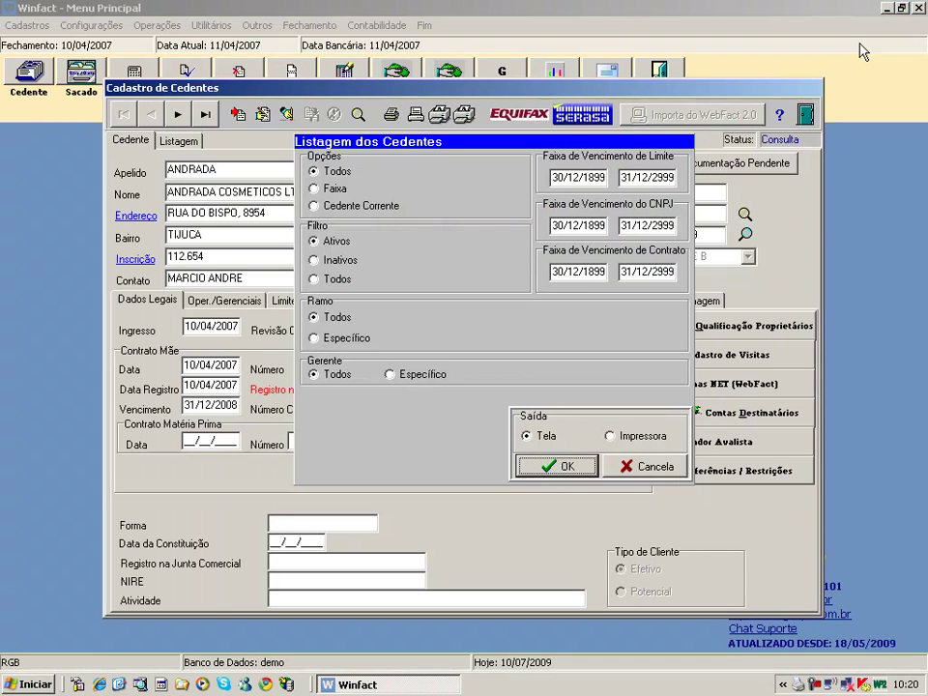
{"action": "left_click", "coordinate": [653, 466]}
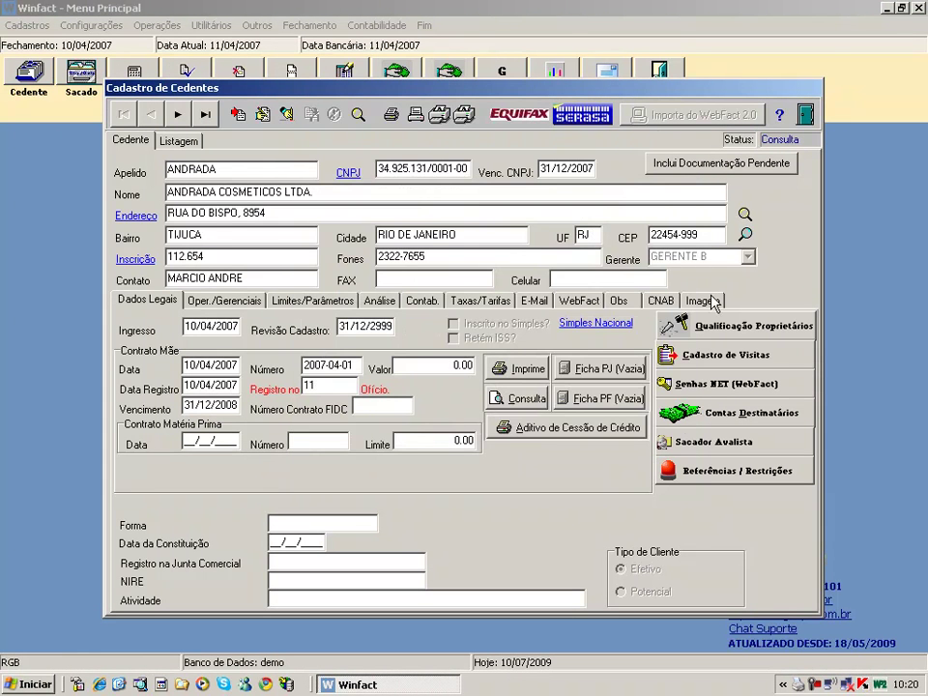
{"action": "left_click", "coordinate": [804, 114]}
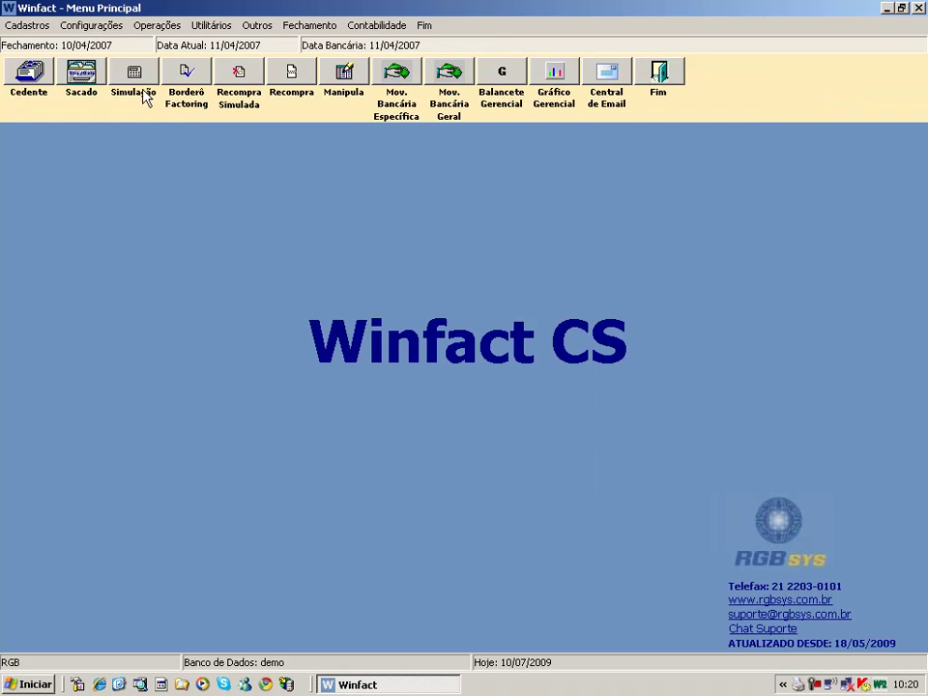
In the sacado registry, view the first sacado's managerial and operational data and its Serasa consultation screen, without running a query
{"action": "left_click", "coordinate": [79, 68]}
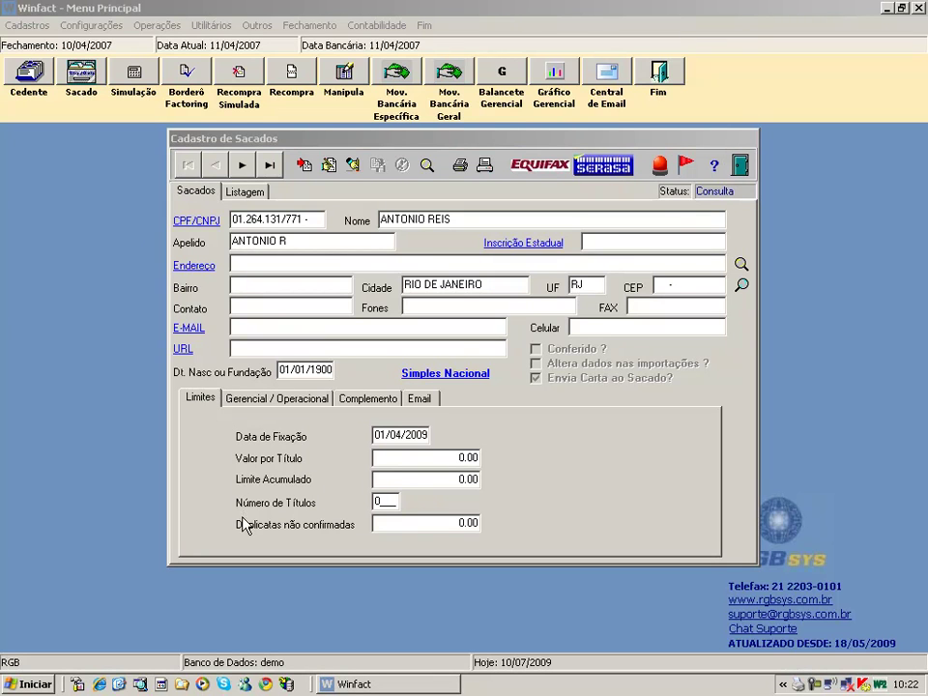
{"action": "left_click", "coordinate": [269, 399]}
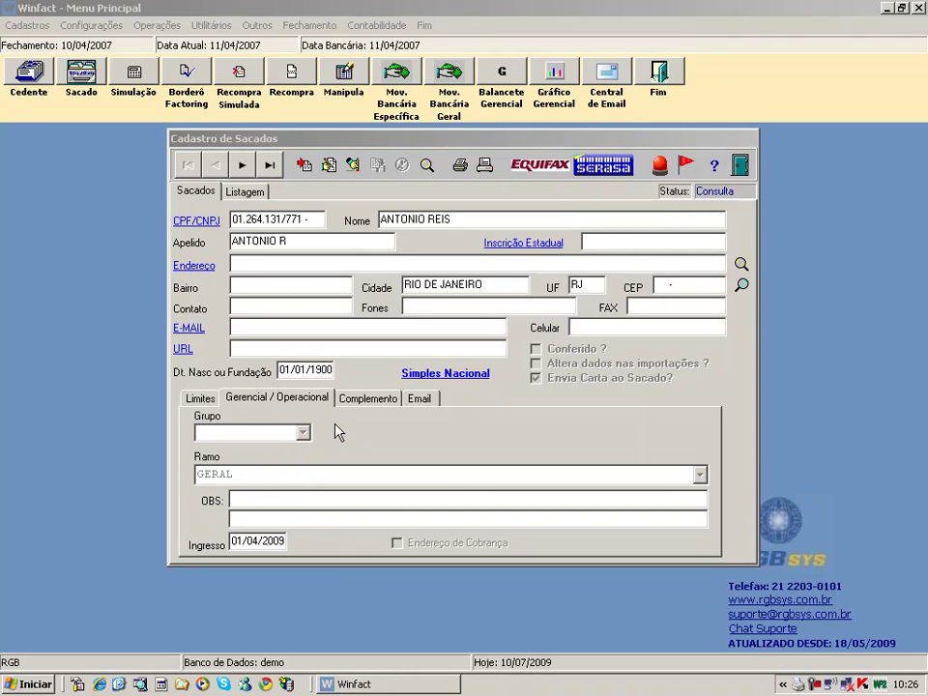
{"action": "left_click", "coordinate": [600, 168]}
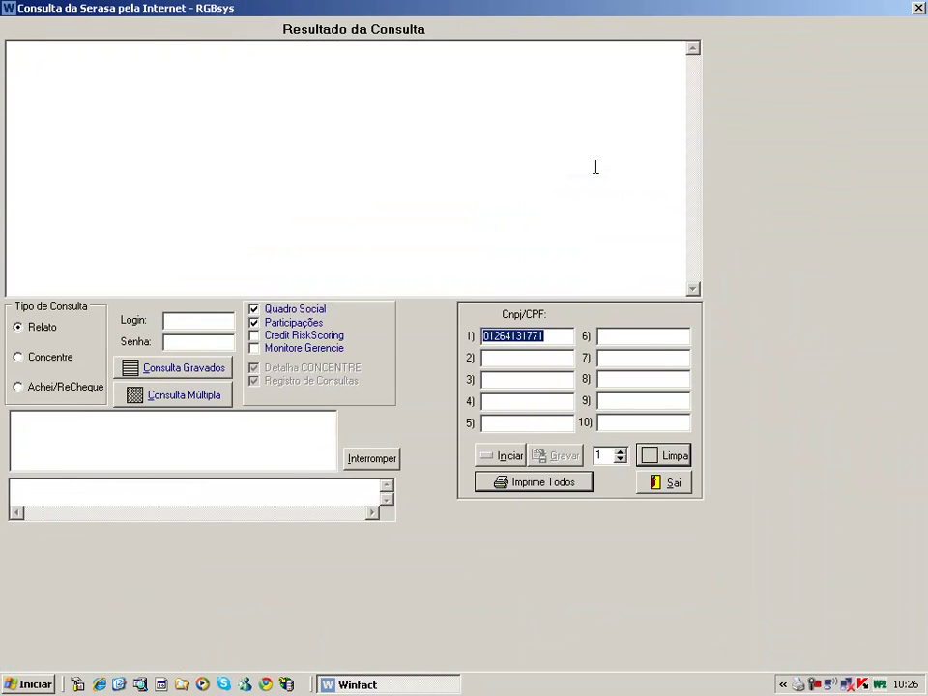
{"action": "left_click", "coordinate": [919, 10]}
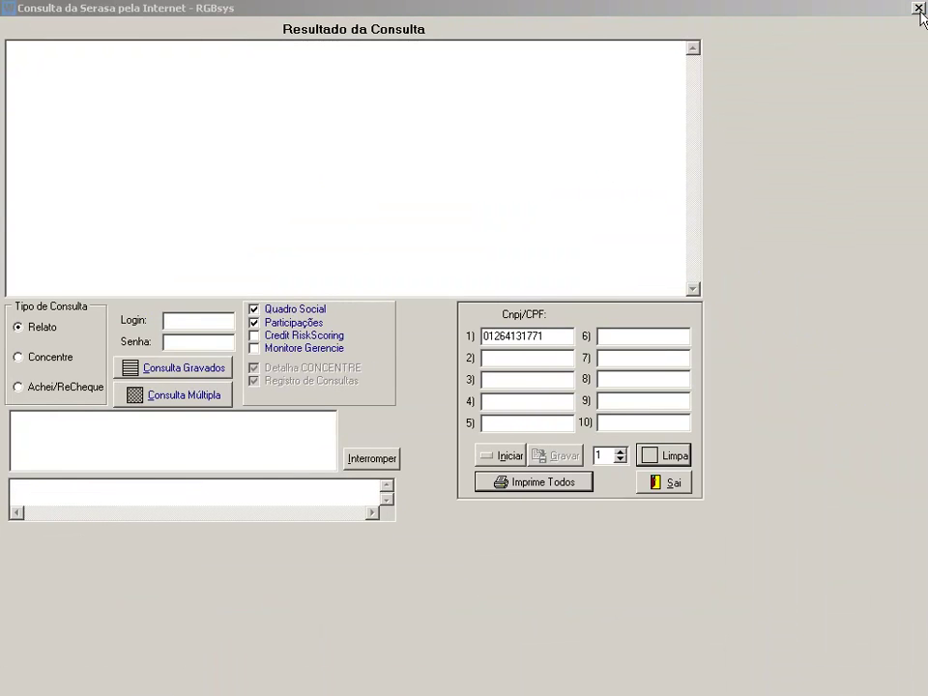
{"action": "left_click", "coordinate": [919, 9]}
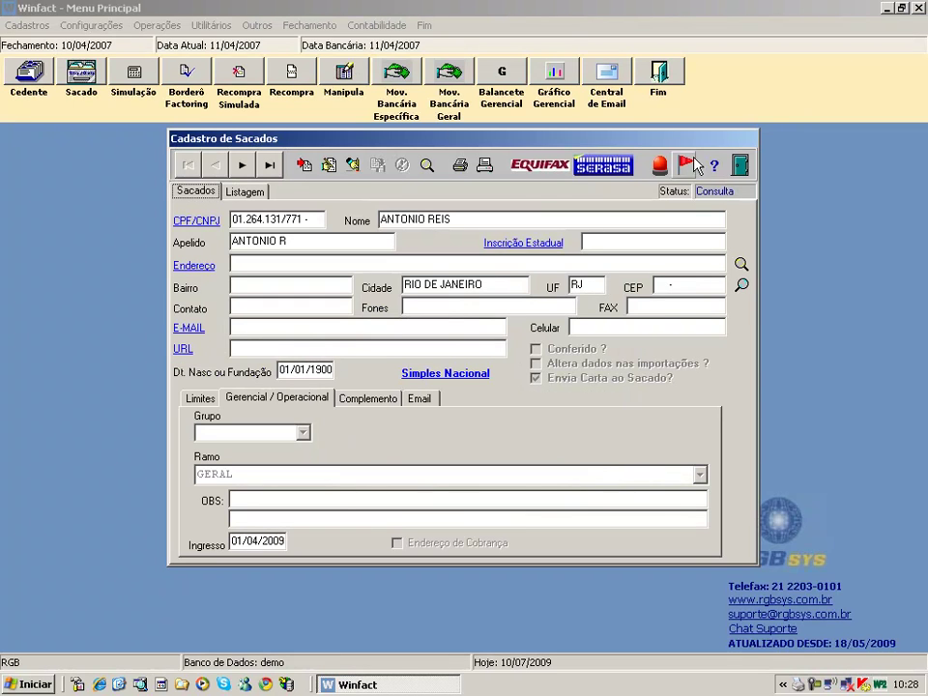
Preview the sacados report for all sacados in Listagem format, and close the sacado registry
{"action": "left_click", "coordinate": [456, 172]}
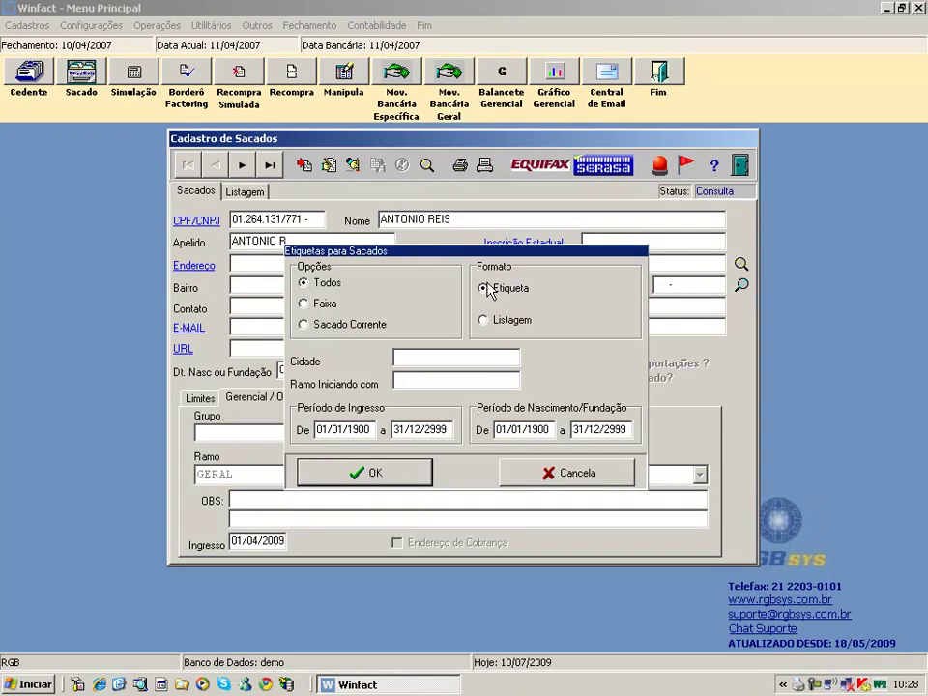
{"action": "left_click", "coordinate": [487, 320]}
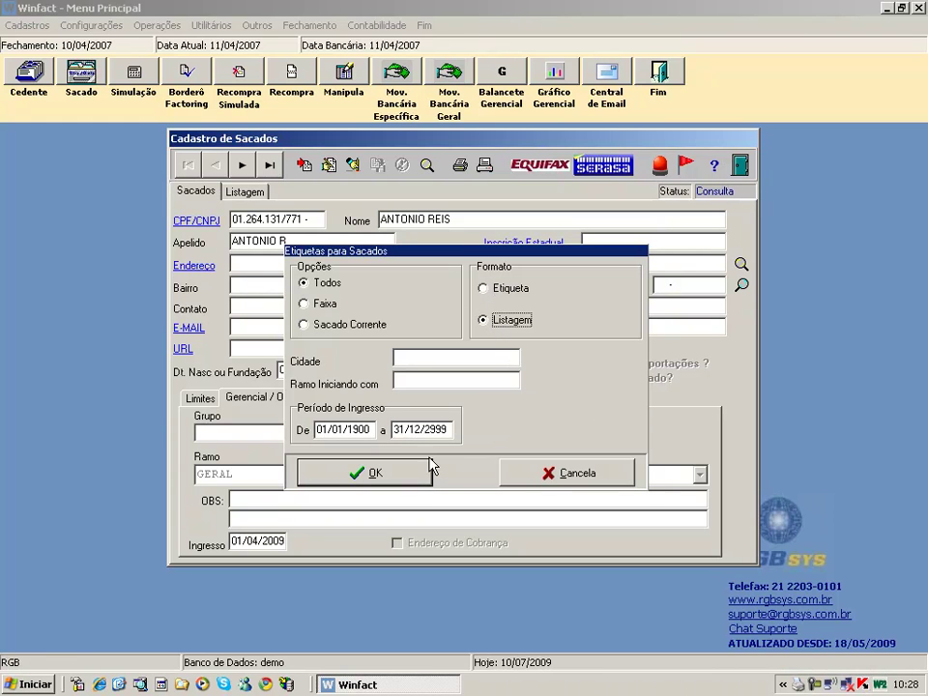
{"action": "left_click", "coordinate": [417, 472]}
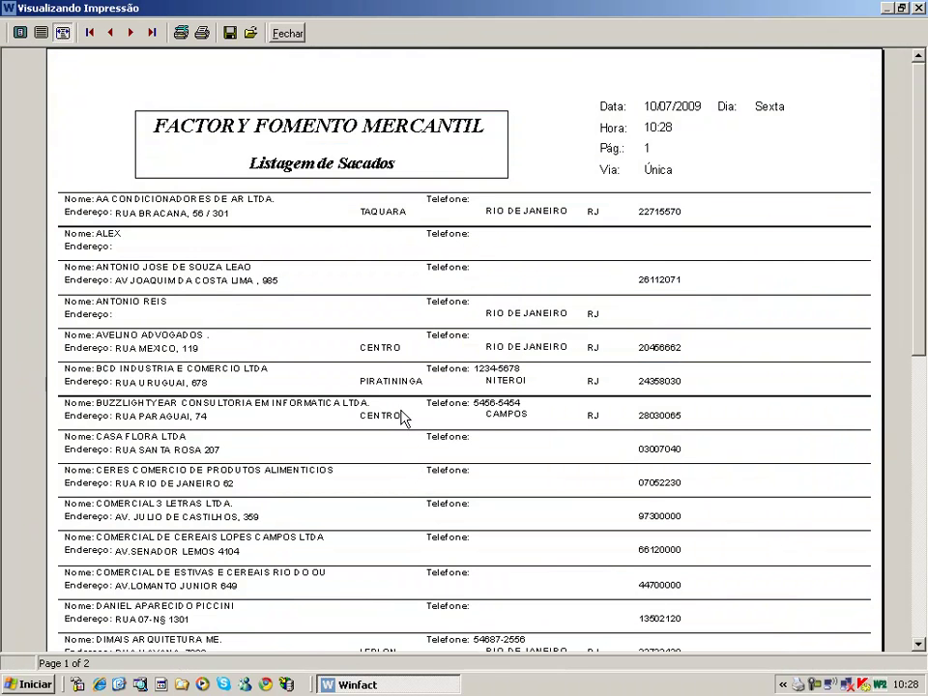
{"action": "left_click", "coordinate": [300, 41]}
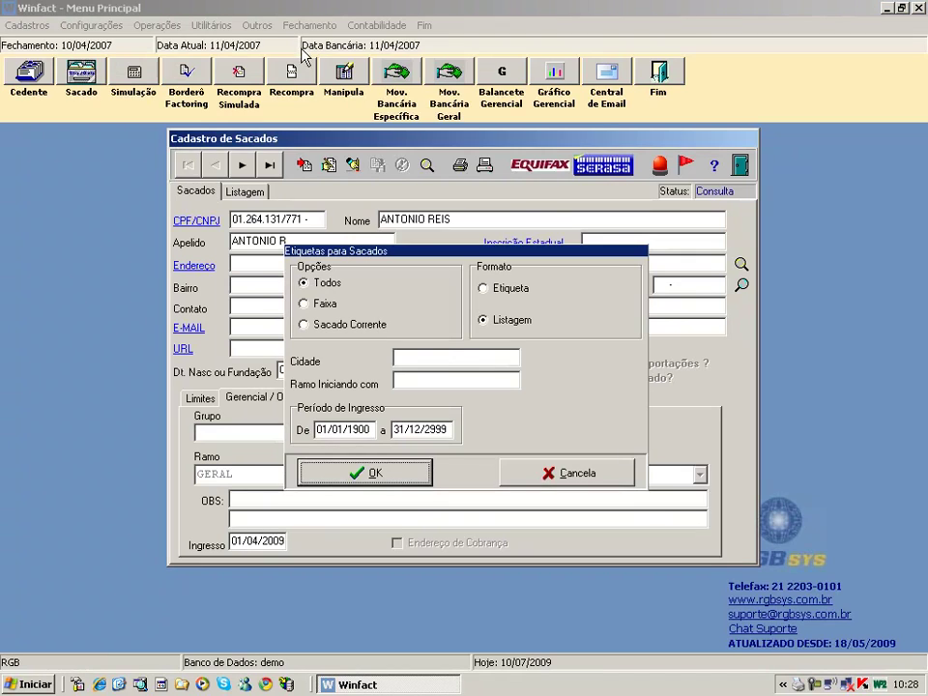
{"action": "left_click", "coordinate": [513, 473]}
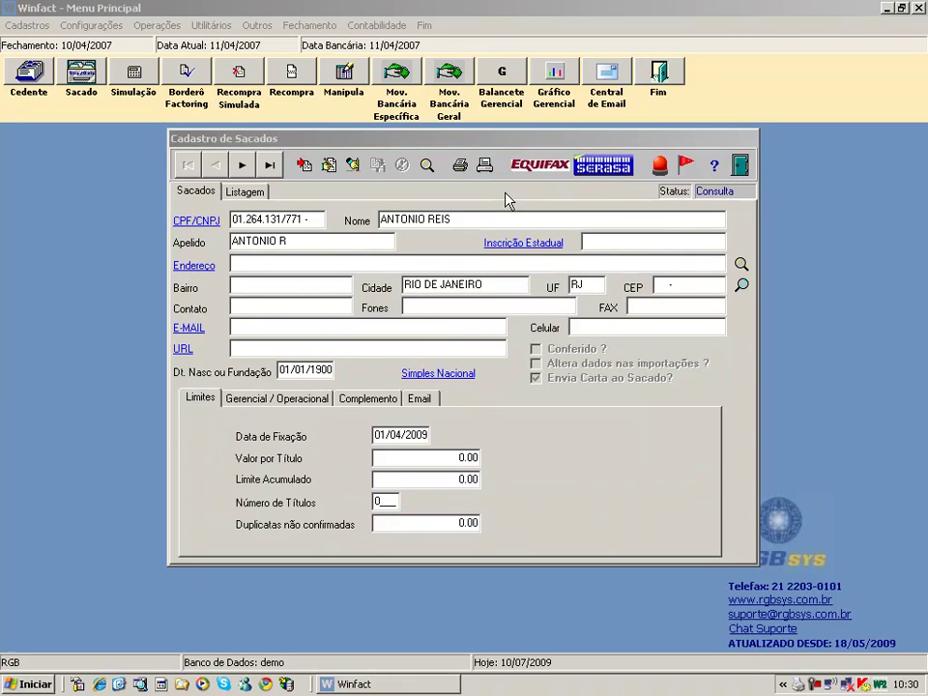
{"action": "left_click", "coordinate": [740, 165]}
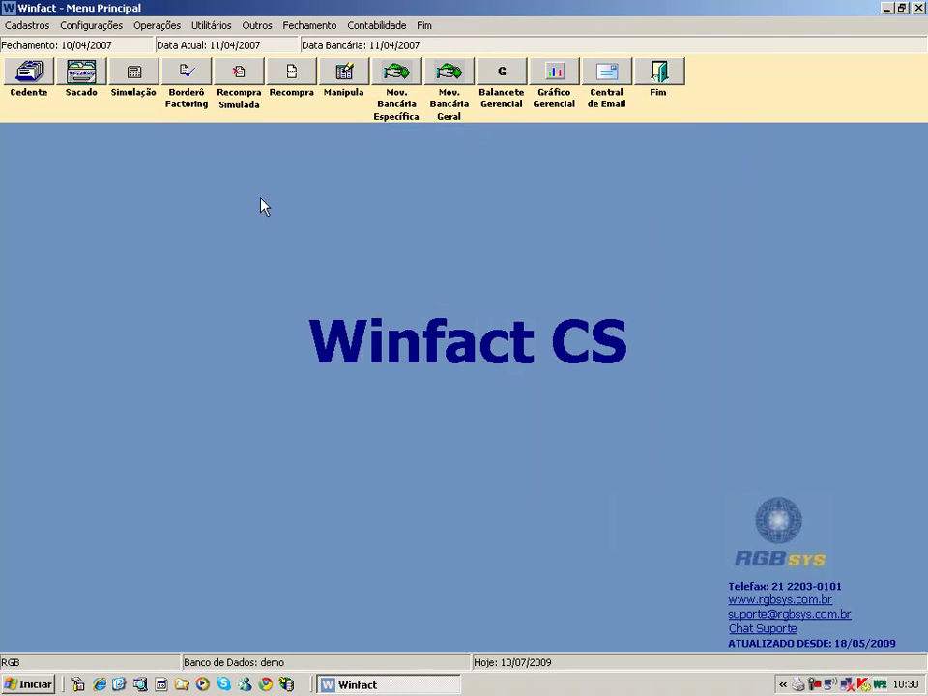
View the company groups registry (Grupo de Empresas) and close it
{"action": "left_click", "coordinate": [28, 26]}
{"action": "mouse_move", "coordinate": [43, 61]}
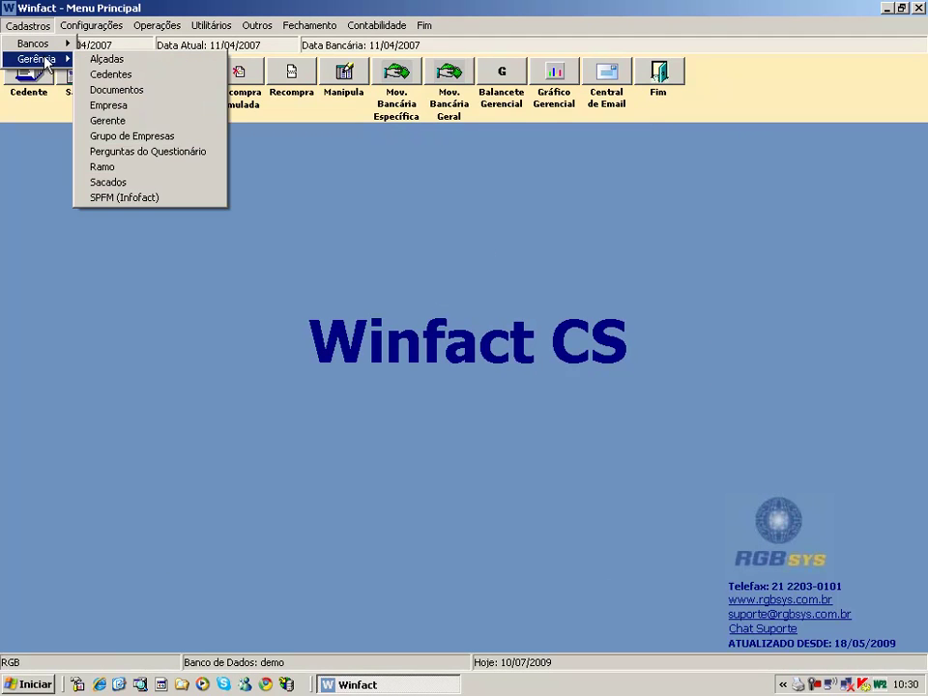
{"action": "left_click", "coordinate": [182, 137]}
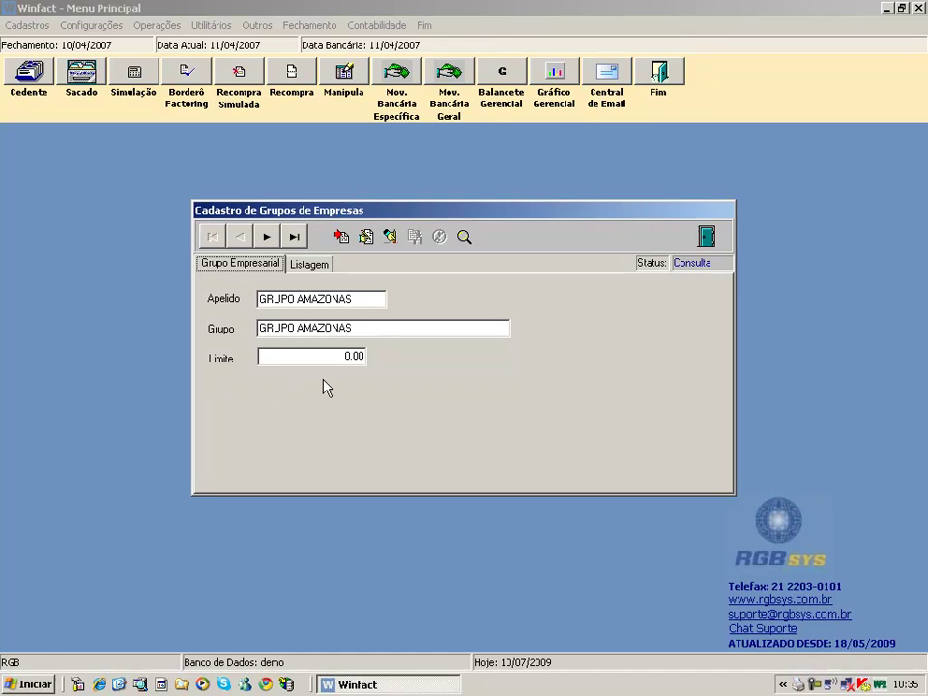
{"action": "left_click", "coordinate": [707, 237]}
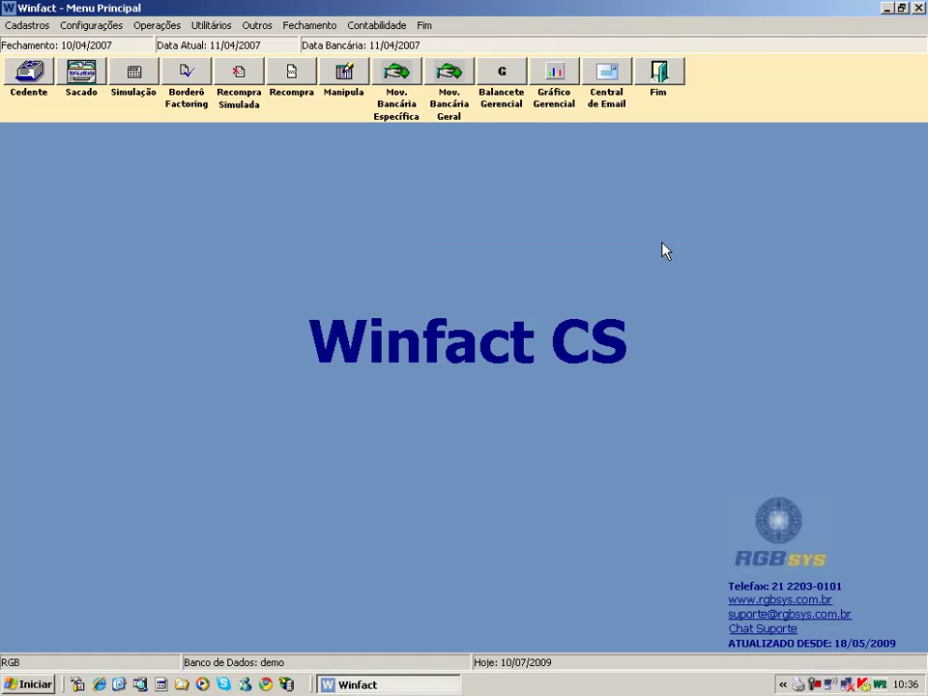
Assign the first sacado to GRUPO AMAZONAS in its managerial data, save the record and close the registry
{"action": "left_click", "coordinate": [79, 73]}
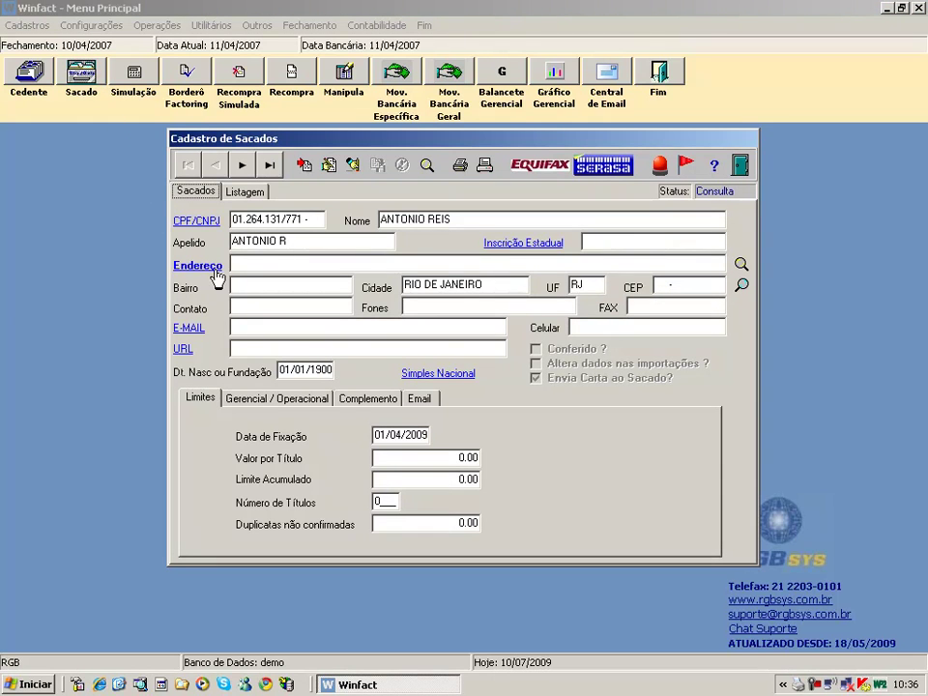
{"action": "left_click", "coordinate": [253, 400]}
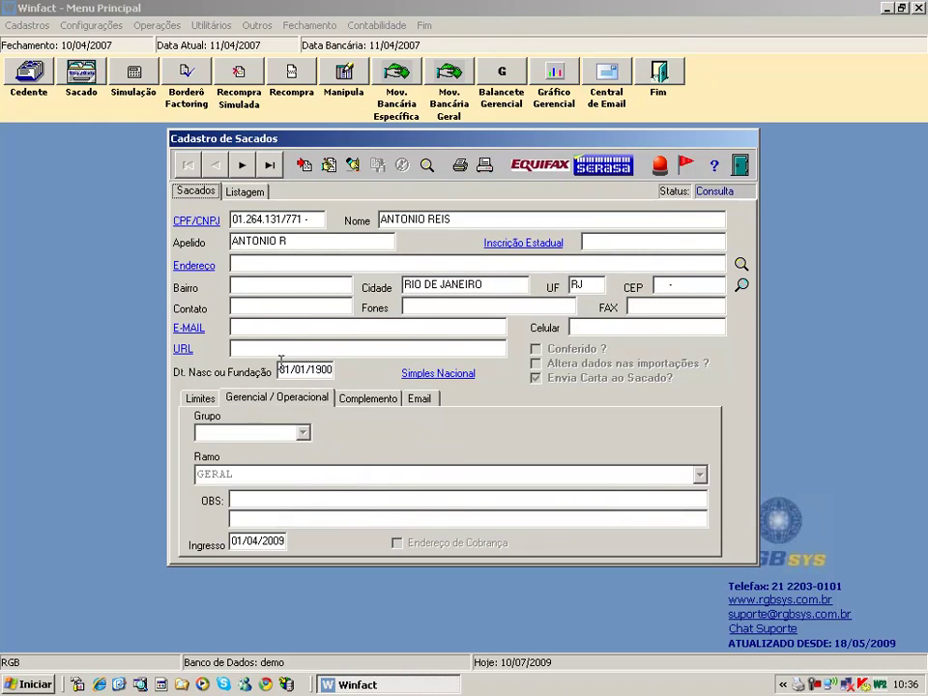
{"action": "left_click", "coordinate": [328, 165]}
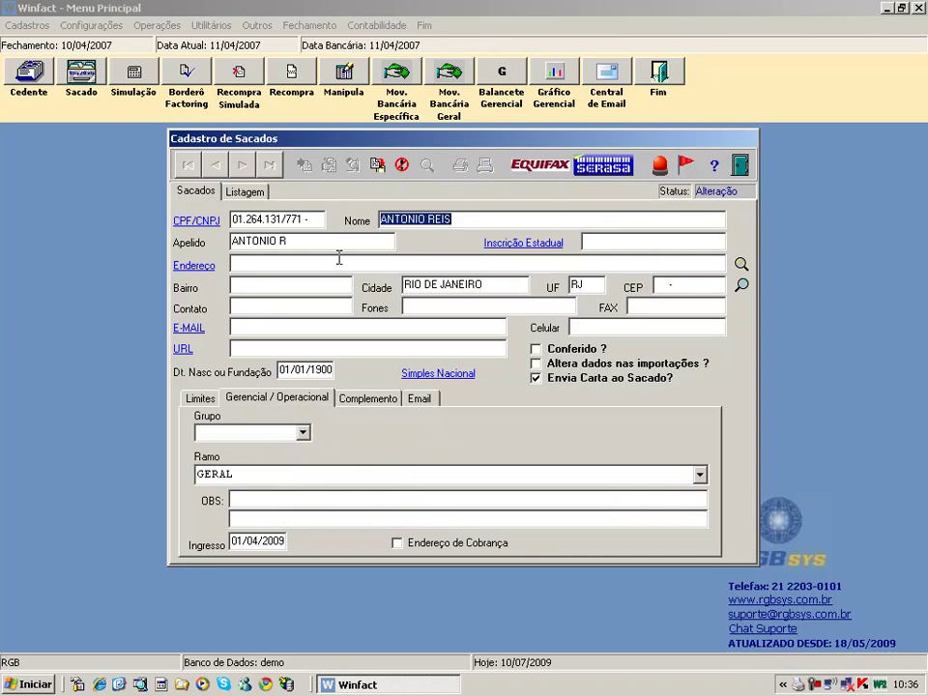
{"action": "left_click", "coordinate": [302, 434]}
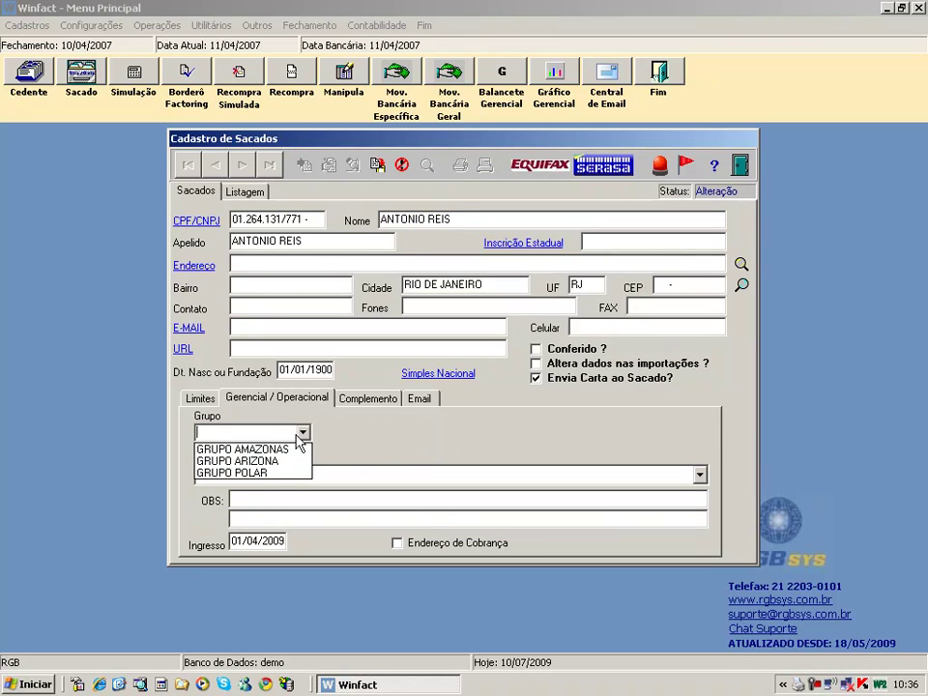
{"action": "left_click", "coordinate": [280, 451]}
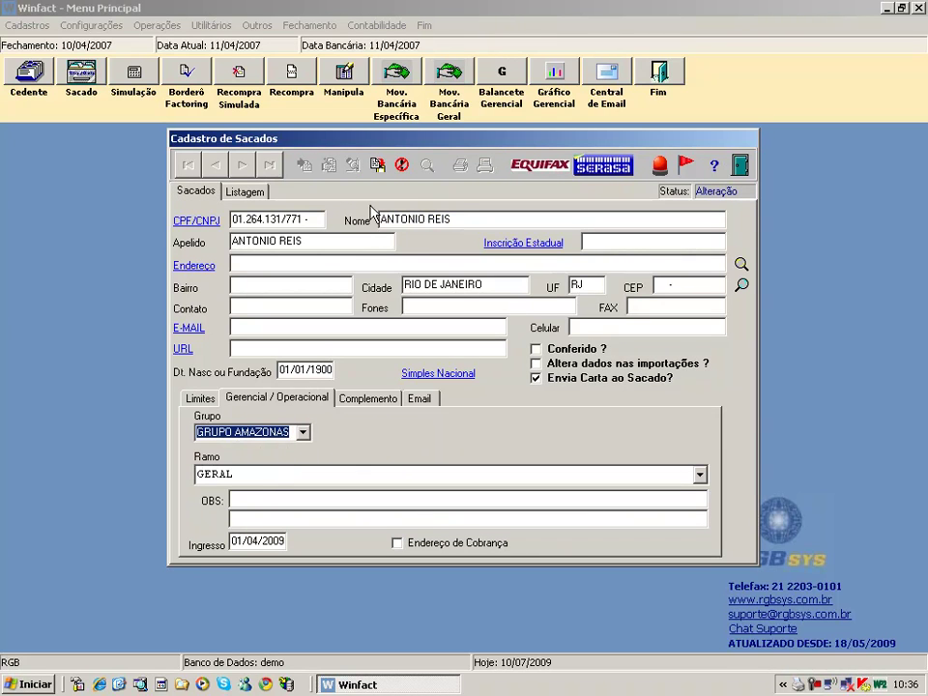
{"action": "left_click", "coordinate": [374, 174]}
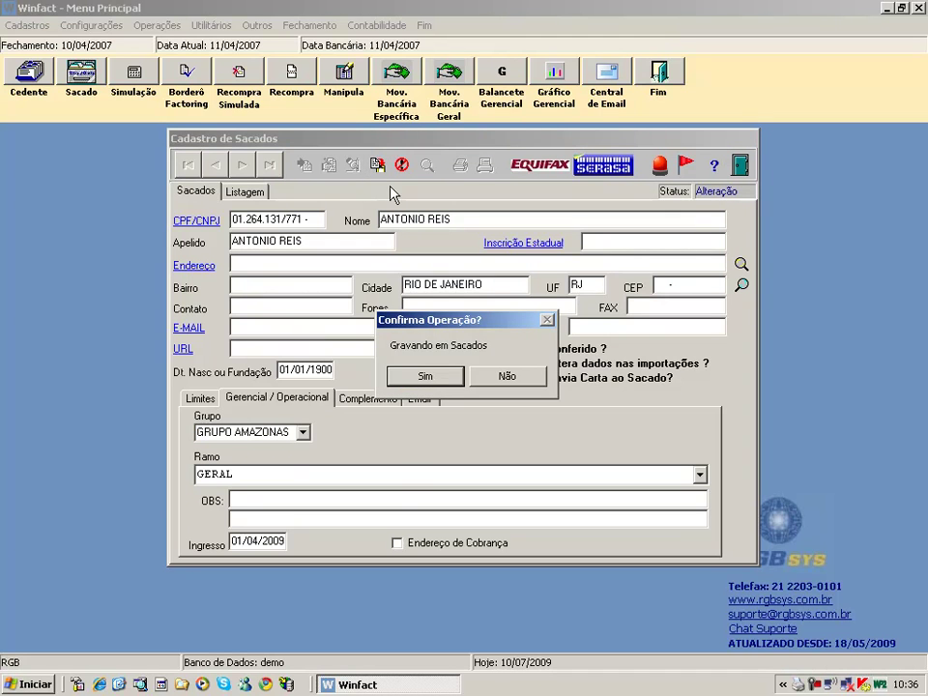
{"action": "left_click", "coordinate": [444, 375]}
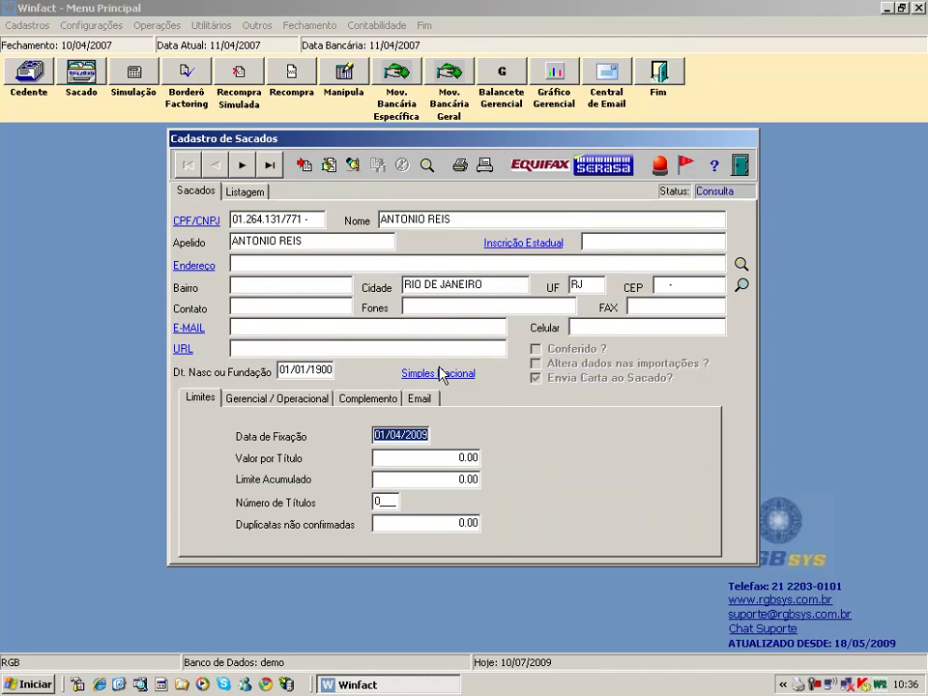
{"action": "left_click", "coordinate": [737, 164]}
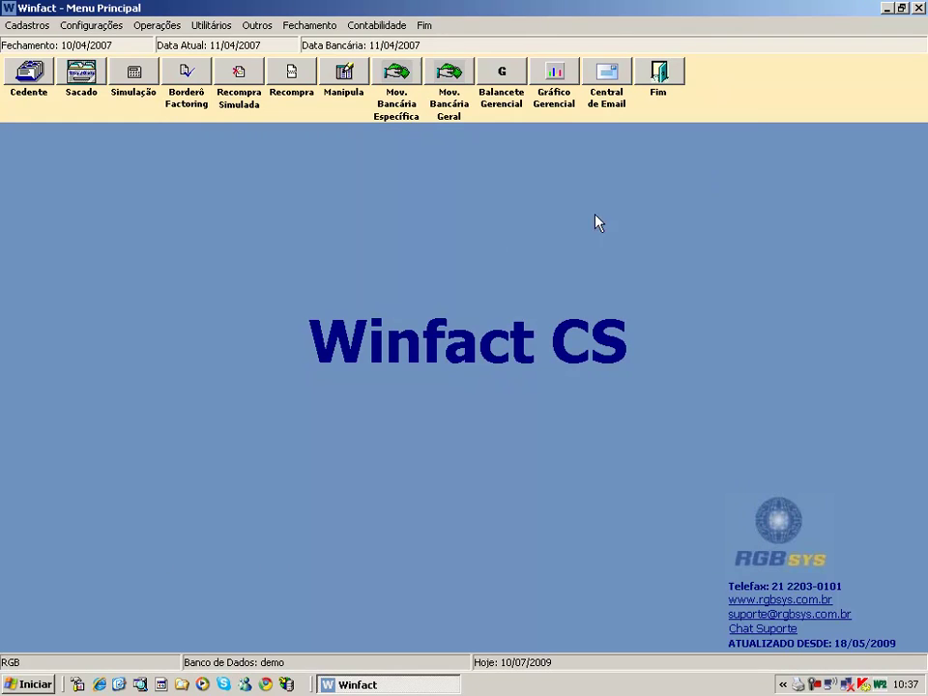
Assign the ANDRADA cedente to GRUPO AMAZONAS in its operational and managerial data, save the record and close the cedente registry
{"action": "left_click", "coordinate": [29, 77]}
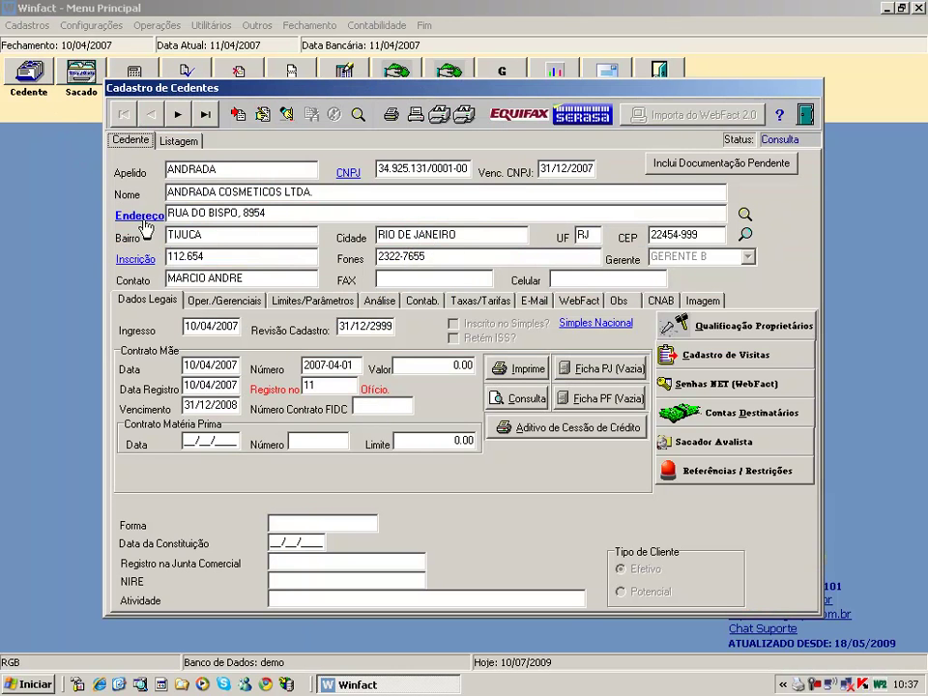
{"action": "left_click", "coordinate": [251, 303]}
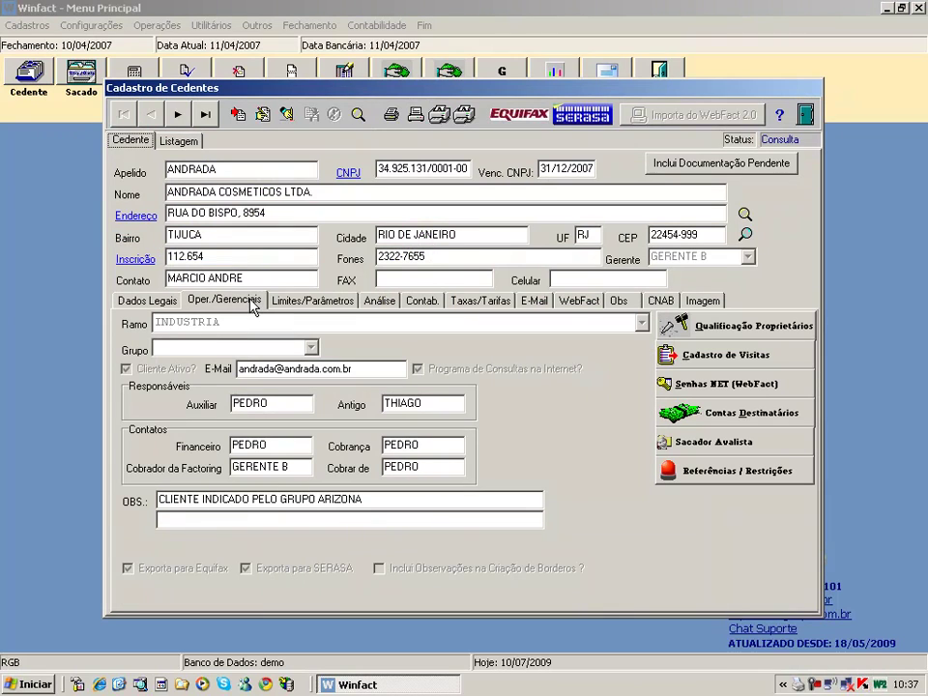
{"action": "left_click", "coordinate": [263, 114]}
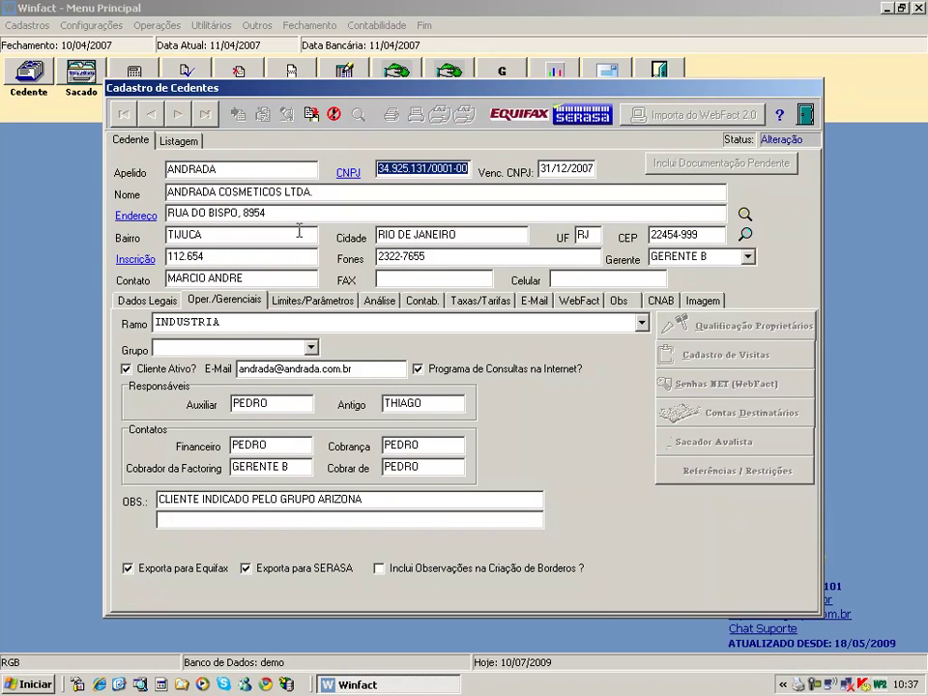
{"action": "left_click", "coordinate": [311, 348]}
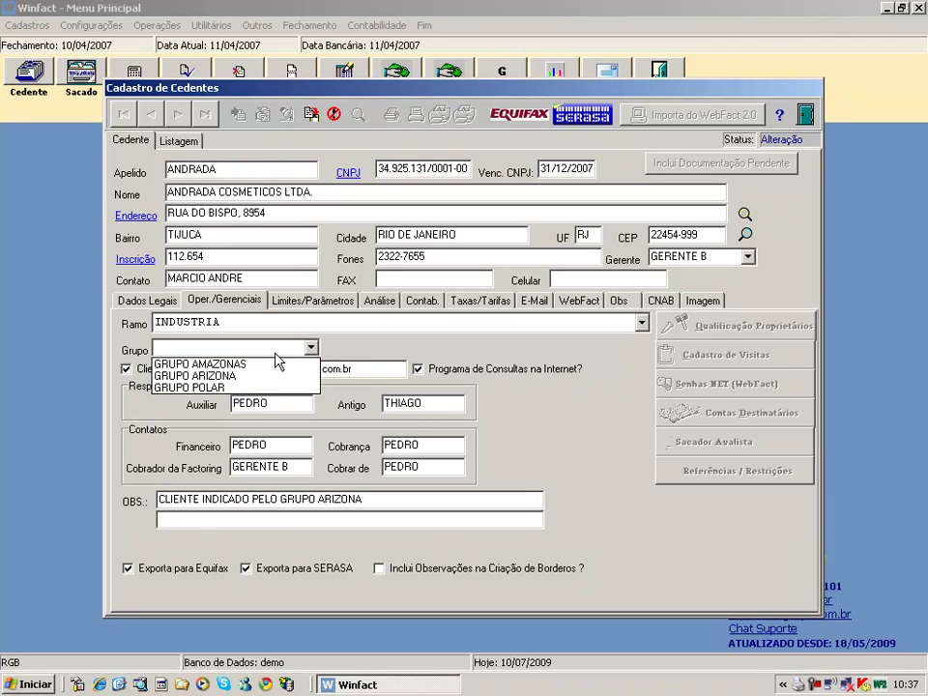
{"action": "left_click", "coordinate": [271, 363]}
{"action": "left_click", "coordinate": [310, 114]}
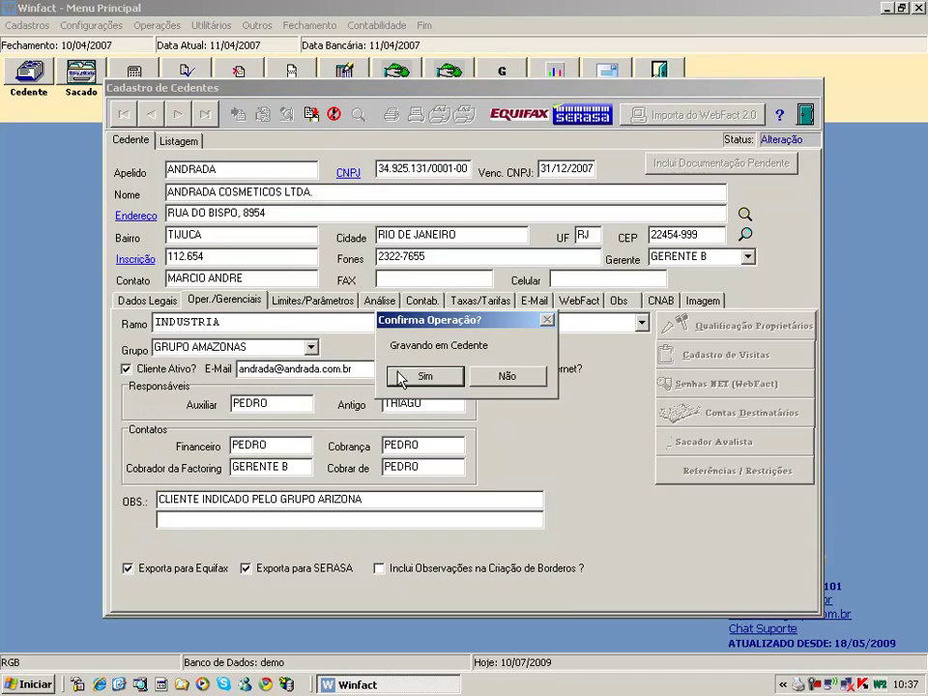
{"action": "left_click", "coordinate": [422, 376]}
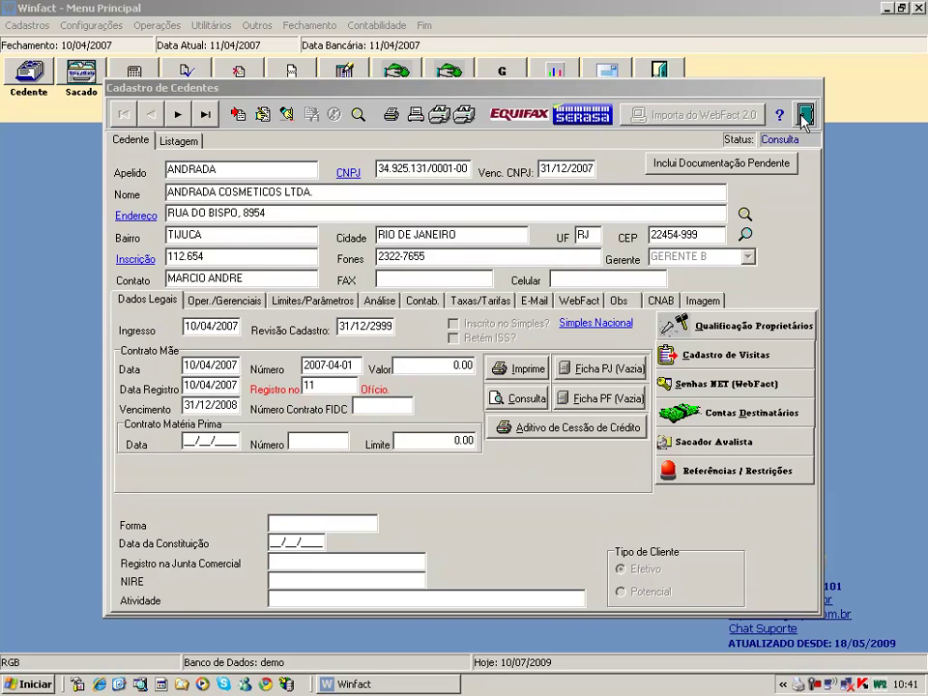
{"action": "left_click", "coordinate": [804, 114]}
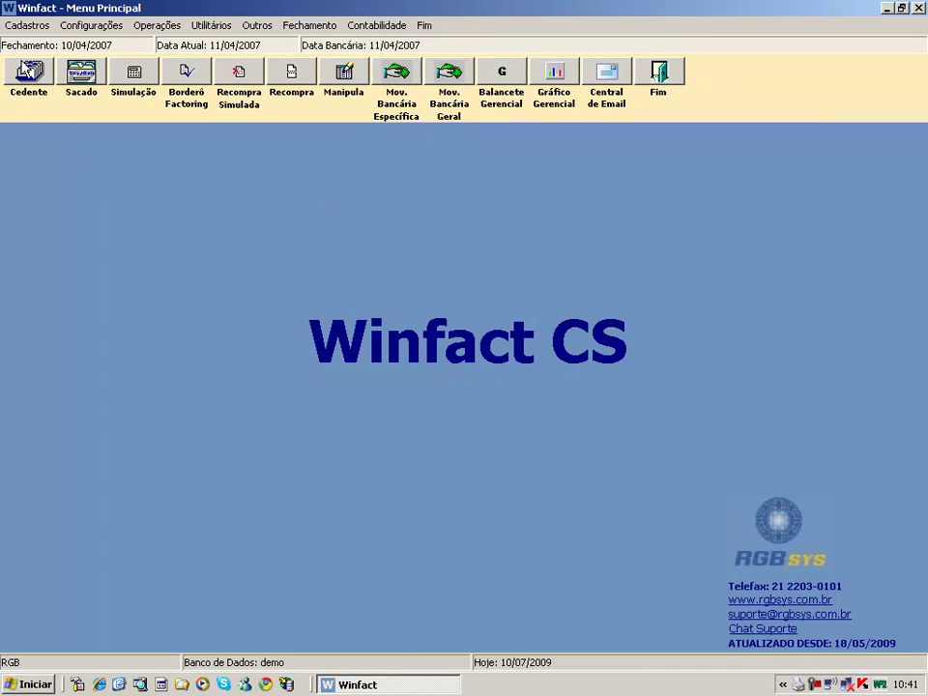
In the SPFM (Infofact) registry, view the blank form for a new occurrence and cancel the inclusion
{"action": "left_click", "coordinate": [25, 25]}
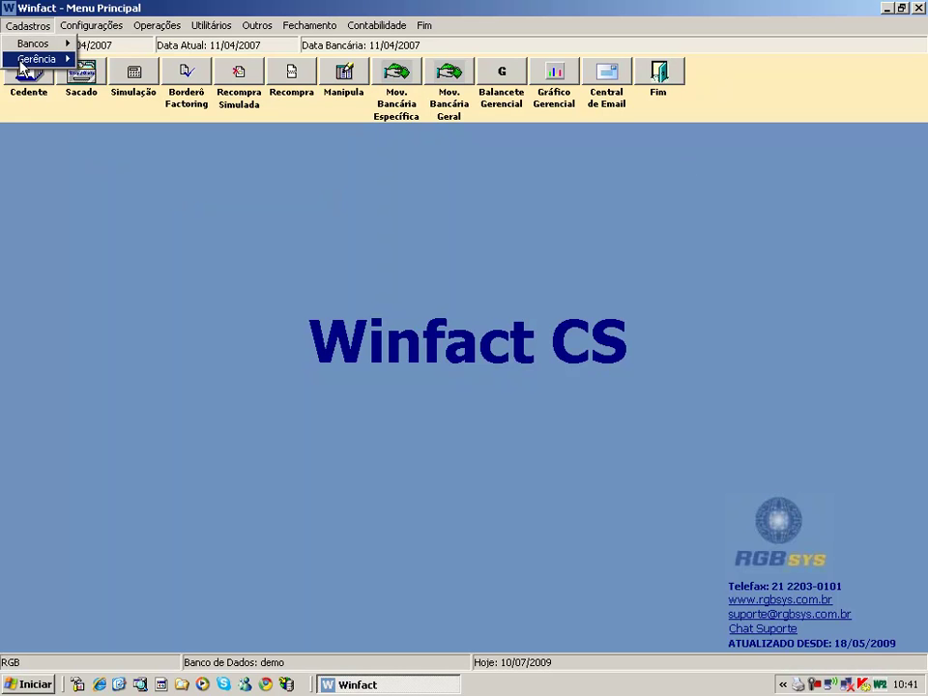
{"action": "mouse_move", "coordinate": [29, 58]}
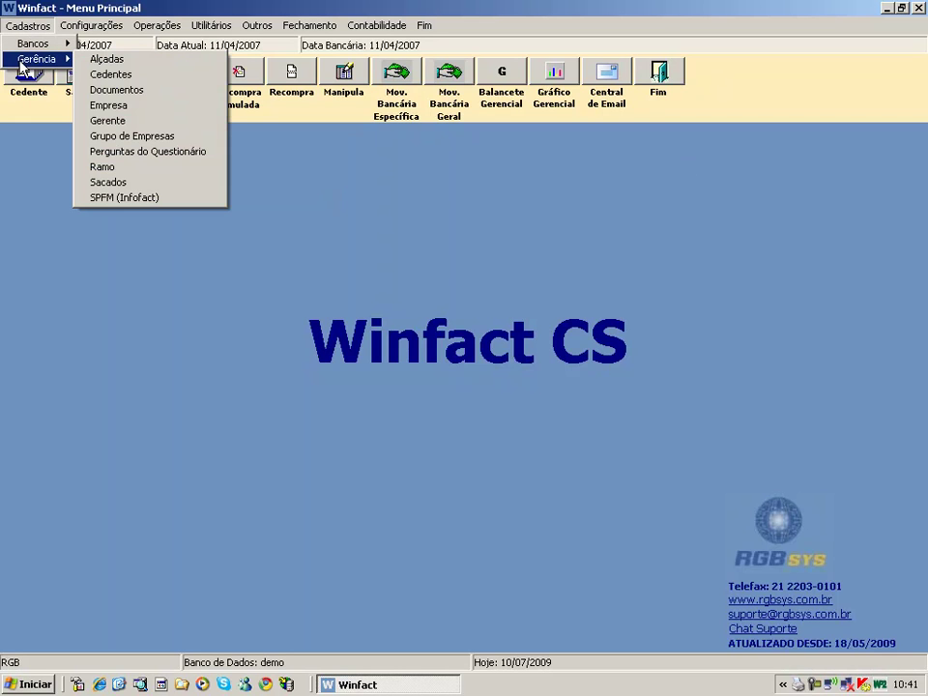
{"action": "left_click", "coordinate": [182, 200]}
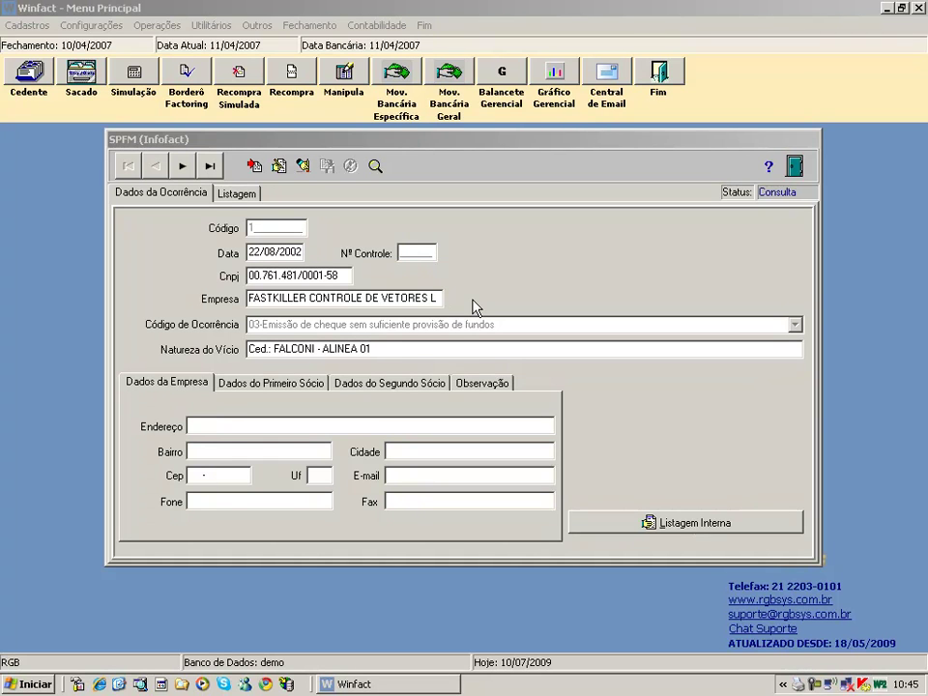
{"action": "left_click", "coordinate": [257, 181]}
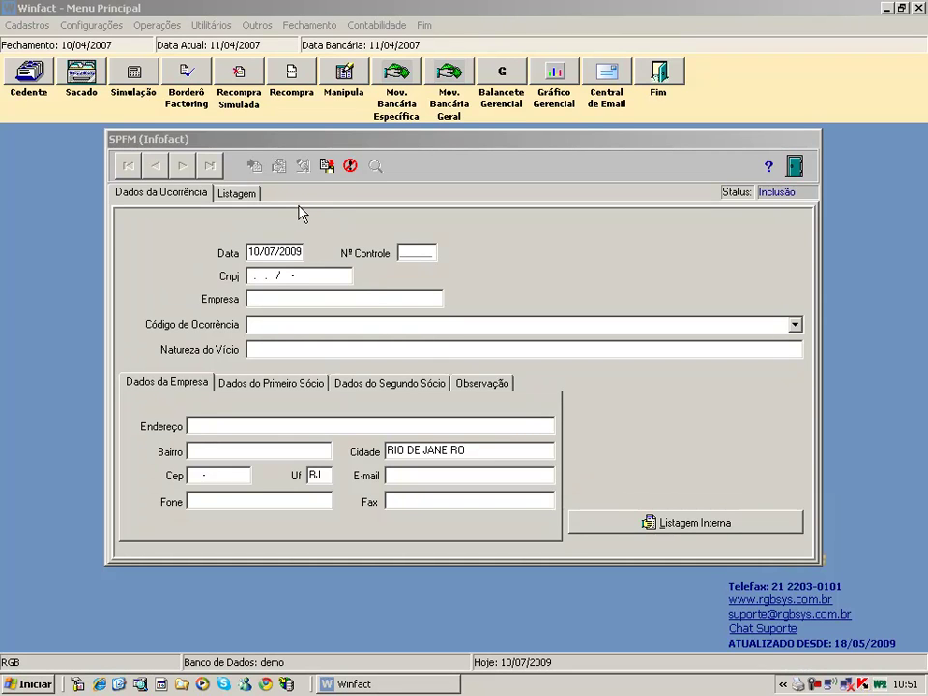
{"action": "left_click", "coordinate": [349, 166]}
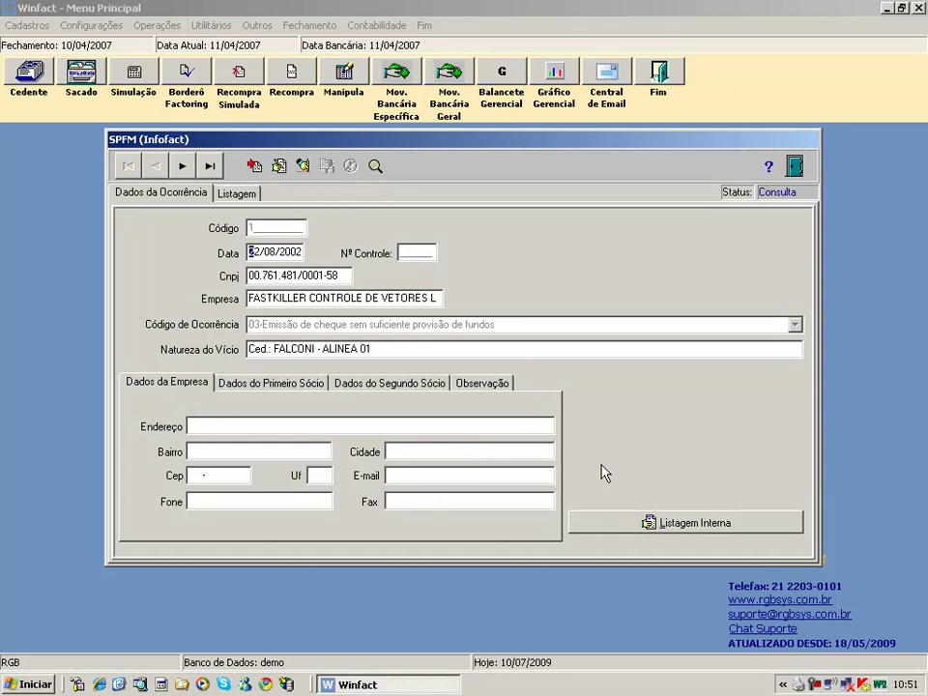
Preview the SPFM internal listing on screen with the start date set to 01/07/2000, and close the preview and the registry
{"action": "left_click", "coordinate": [610, 528]}
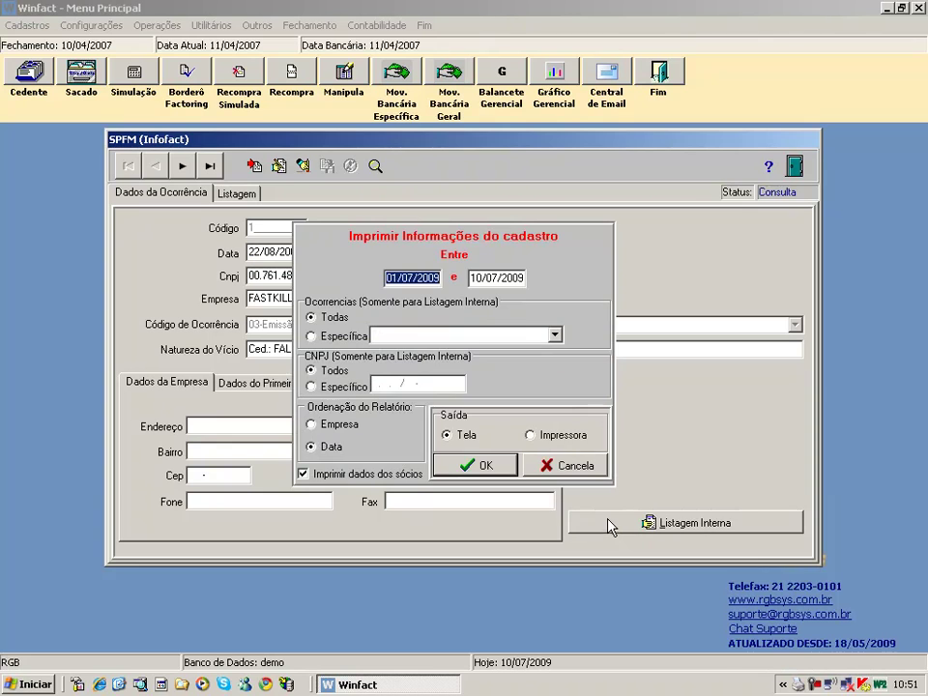
{"action": "left_click", "coordinate": [437, 278]}
{"action": "type", "text": "0"}
{"action": "left_click", "coordinate": [473, 467]}
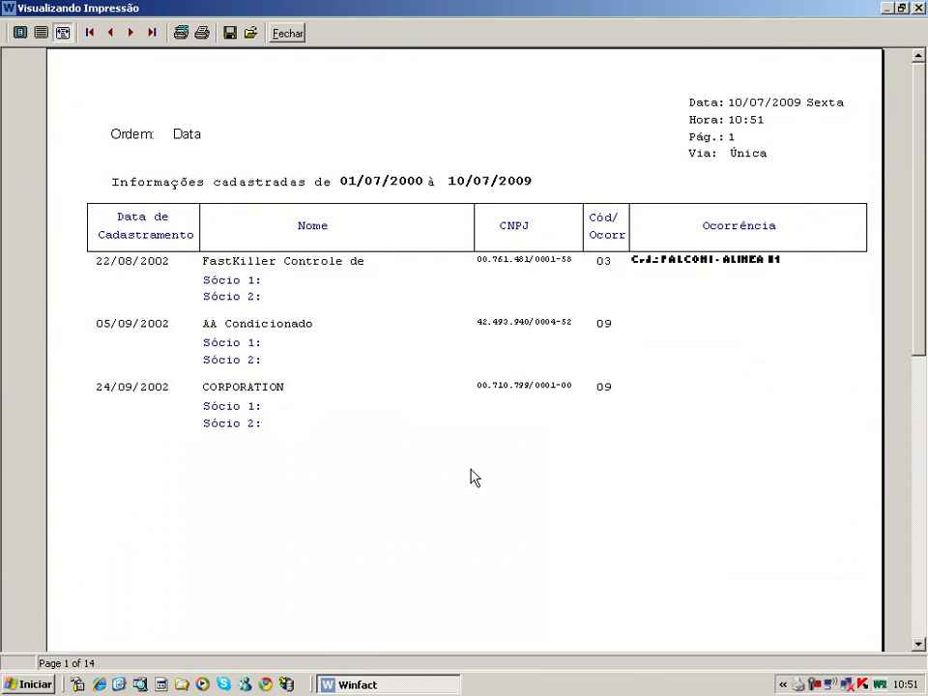
{"action": "left_click", "coordinate": [288, 35]}
{"action": "left_click", "coordinate": [565, 465]}
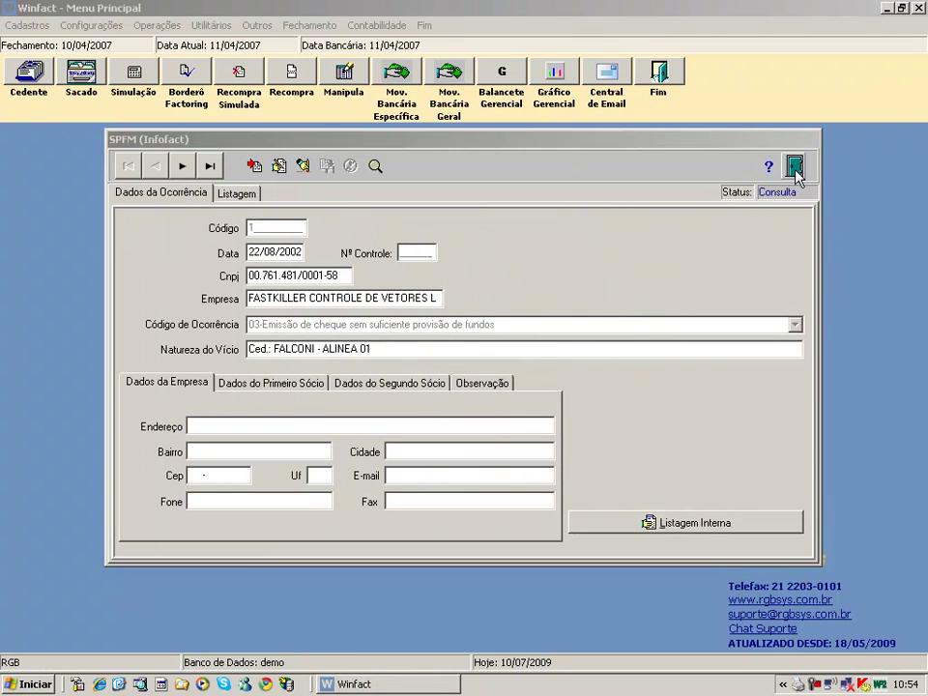
{"action": "left_click", "coordinate": [793, 168]}
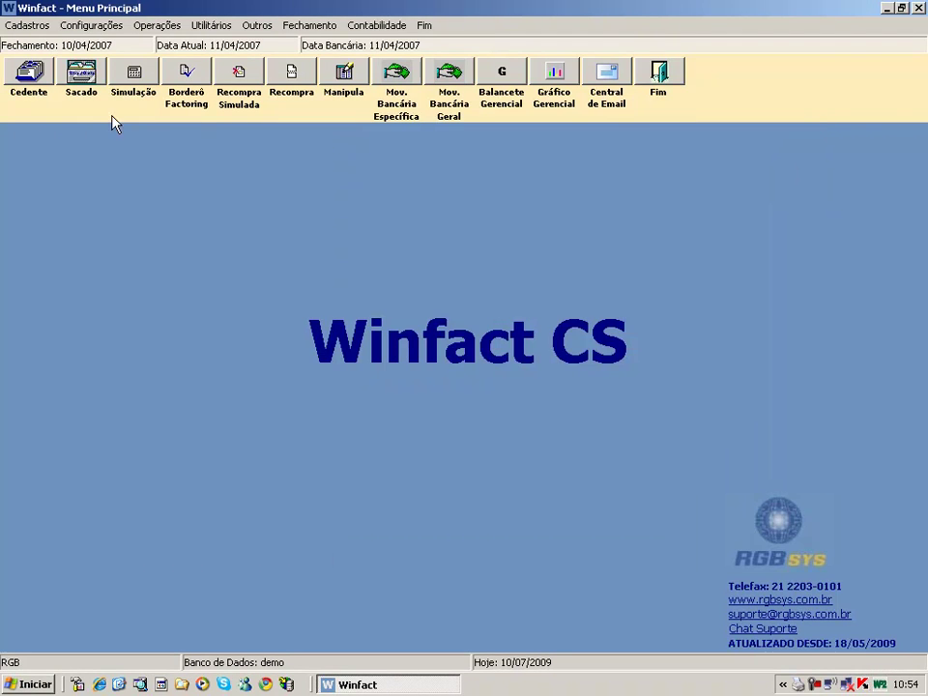
In the managers registry (Gerente), set GERENTE A as the Gerente Pai of GERENTE MASTER and save the record
{"action": "left_click", "coordinate": [33, 26]}
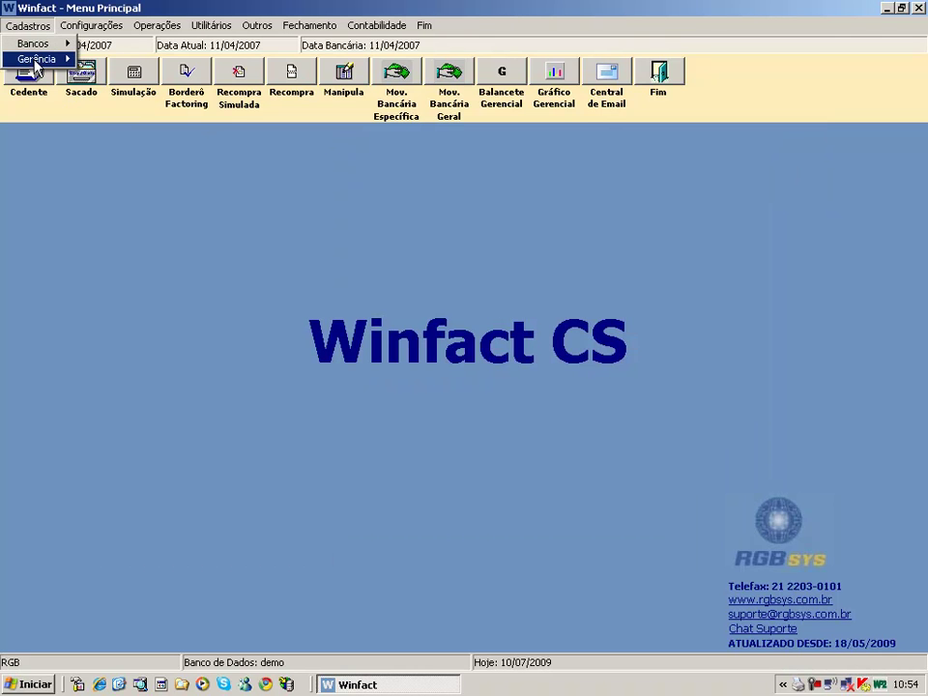
{"action": "mouse_move", "coordinate": [36, 62]}
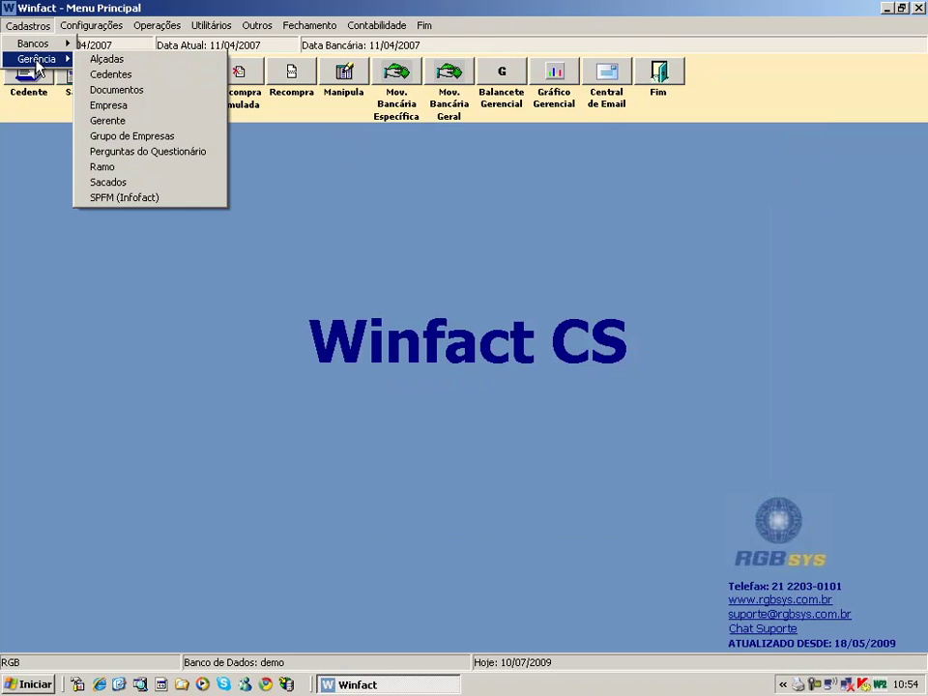
{"action": "left_click", "coordinate": [142, 123]}
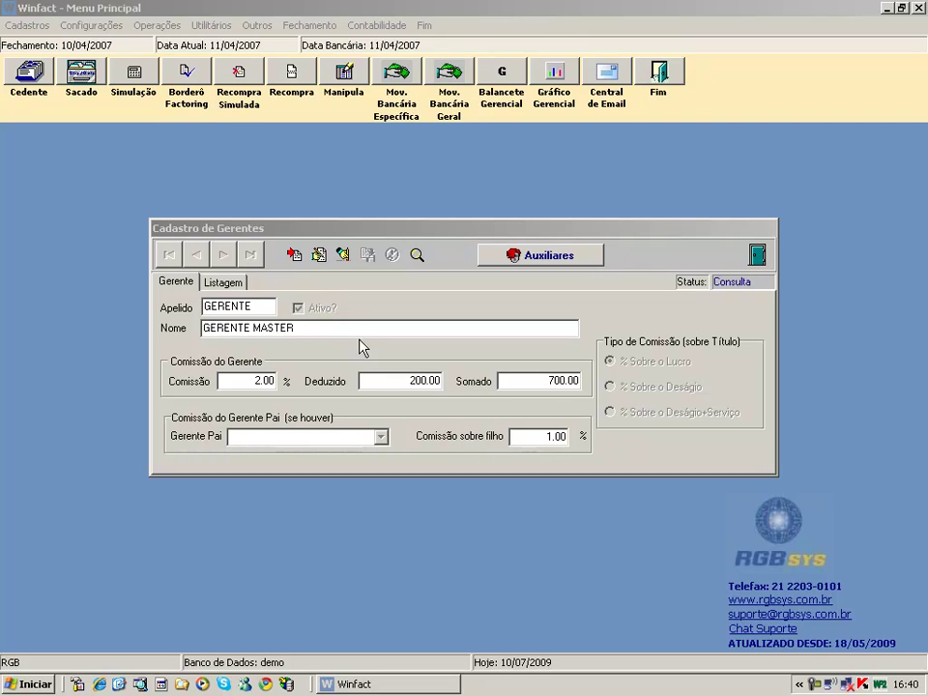
{"action": "left_click", "coordinate": [319, 257]}
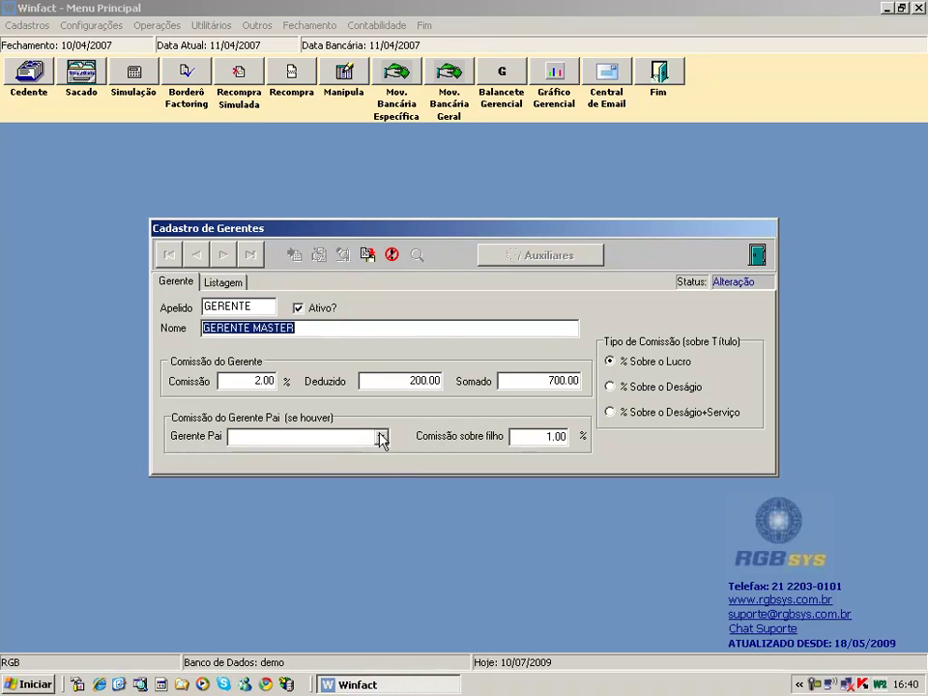
{"action": "left_click", "coordinate": [381, 436]}
{"action": "left_click", "coordinate": [353, 466]}
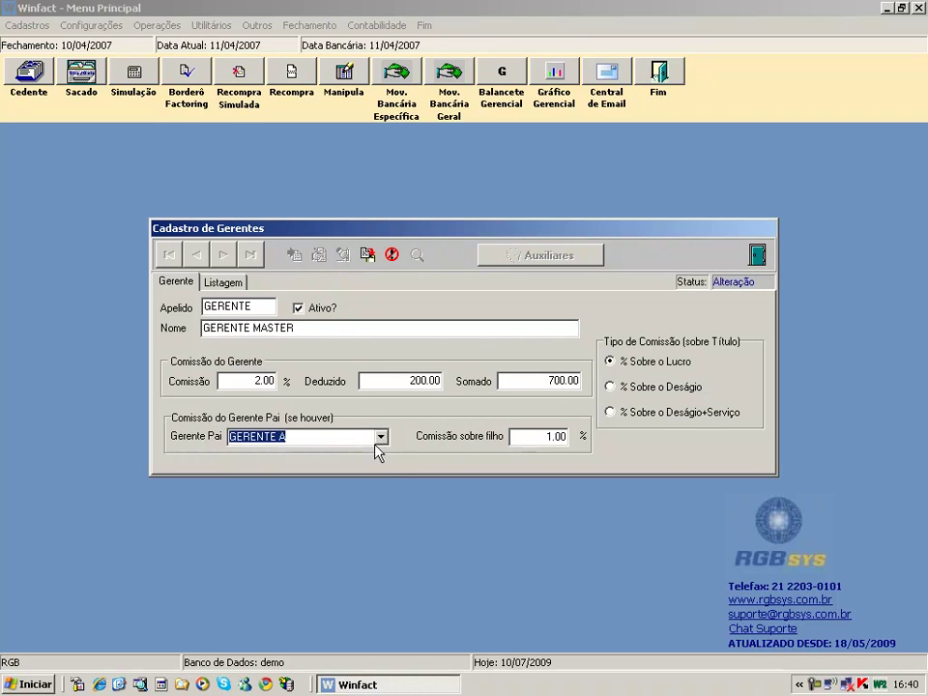
{"action": "left_click", "coordinate": [368, 256]}
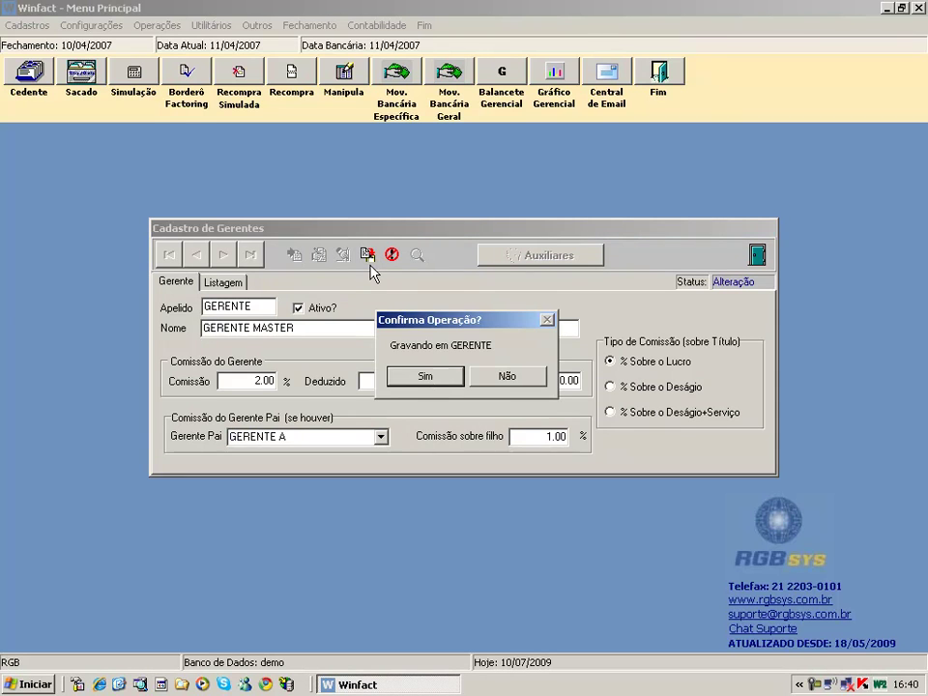
{"action": "left_click", "coordinate": [415, 376]}
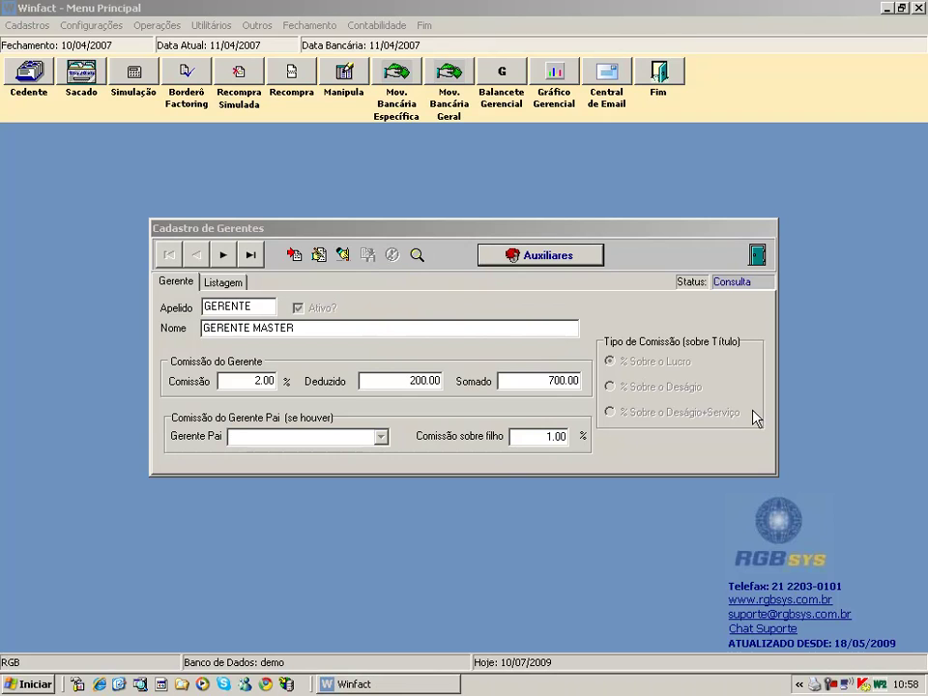
Add the user DIRETOR1 to the auxiliaries of GERENTE MASTER, confirm the change and close the managers registry
{"action": "left_click", "coordinate": [591, 261]}
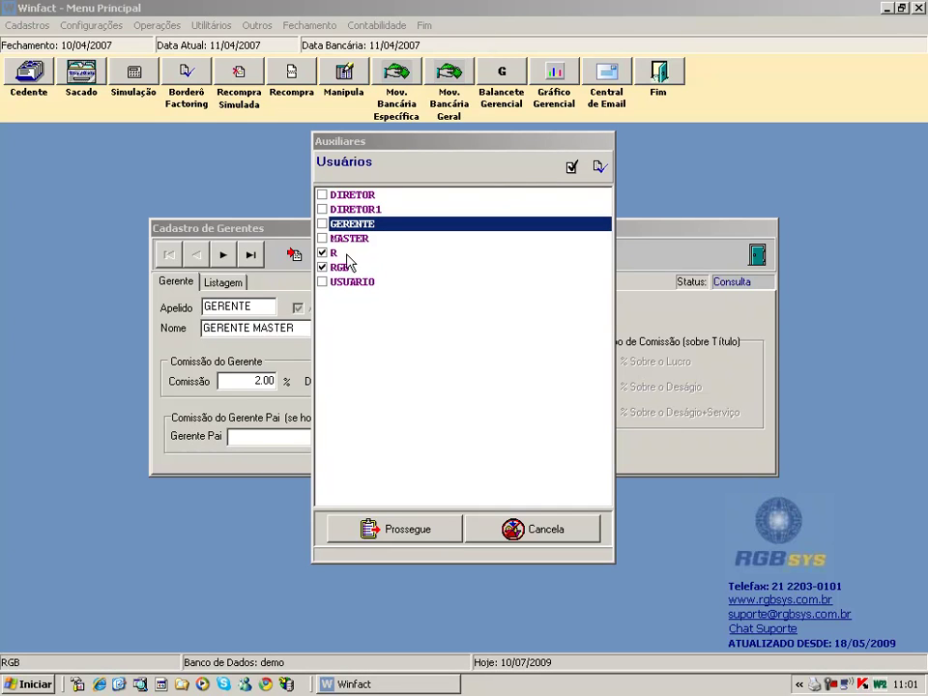
{"action": "left_click", "coordinate": [323, 209]}
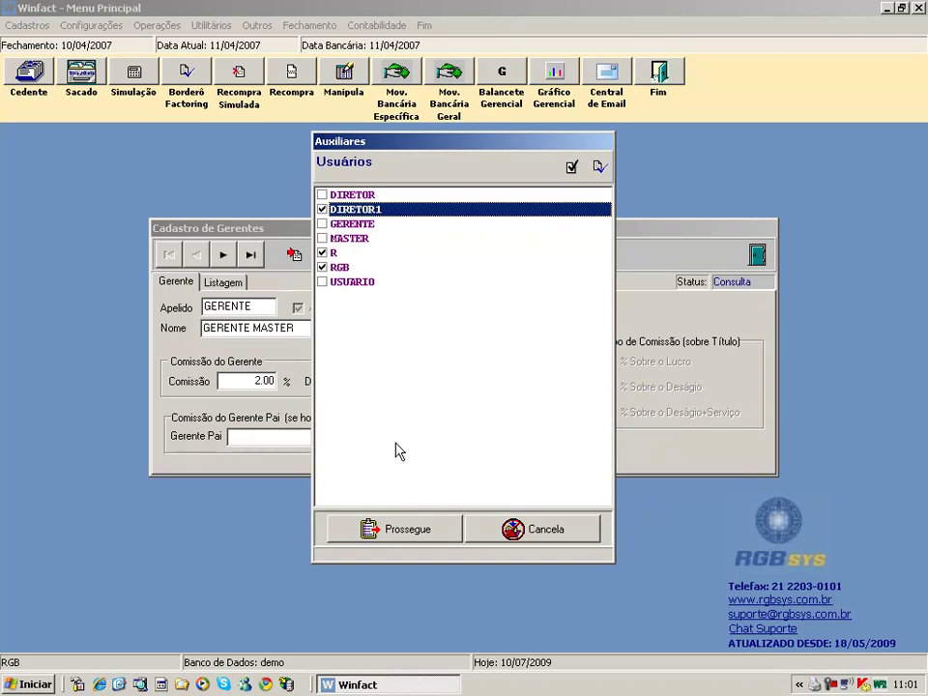
{"action": "left_click", "coordinate": [406, 526]}
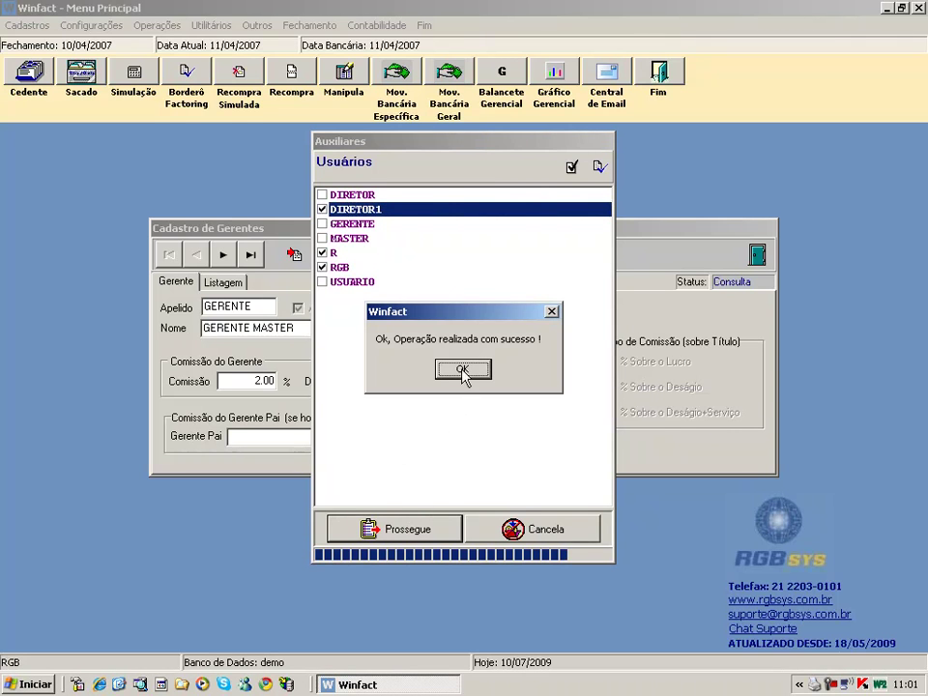
{"action": "left_click", "coordinate": [463, 370]}
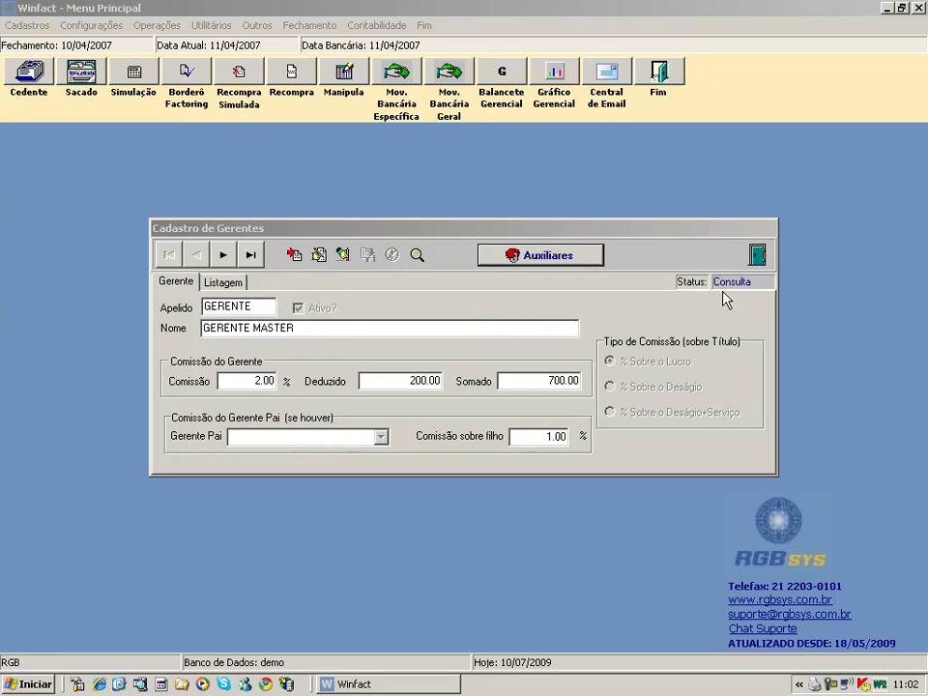
{"action": "left_click", "coordinate": [757, 255]}
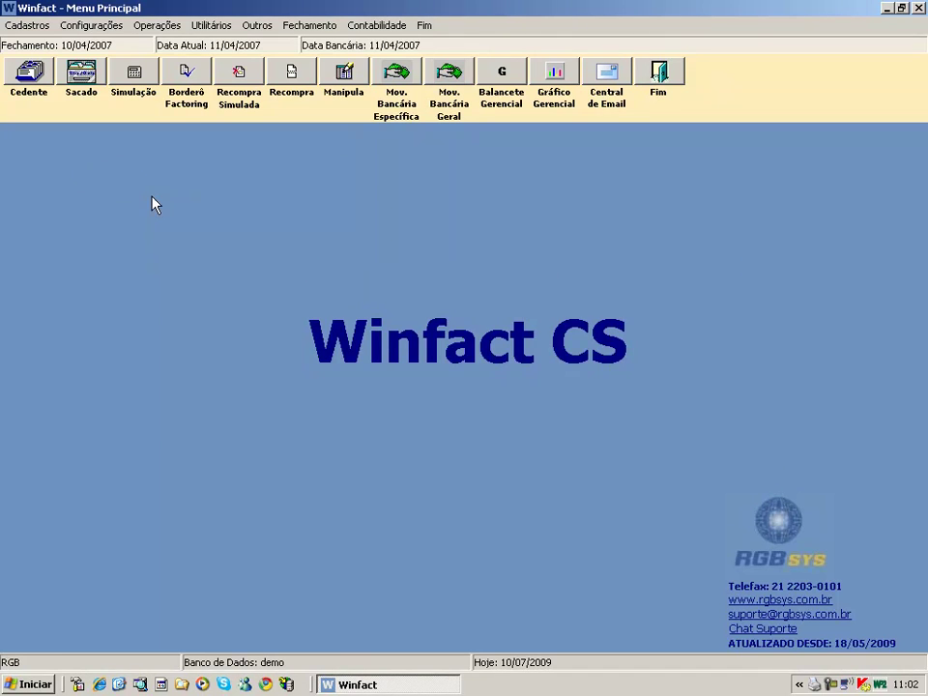
View the first cedente's registry record and close the cedente registry
{"action": "left_click", "coordinate": [38, 82]}
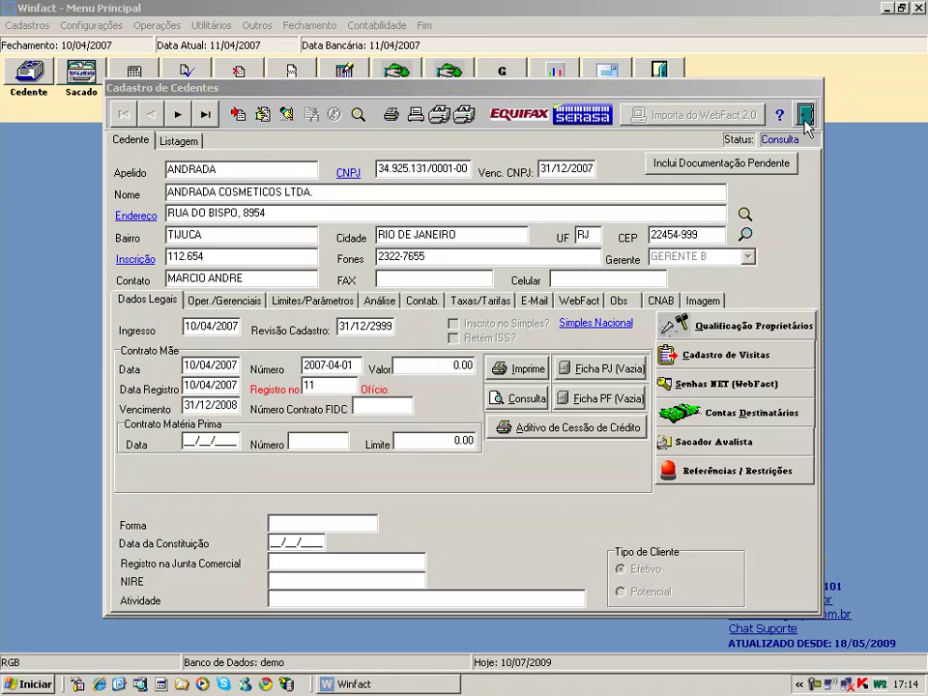
{"action": "left_click", "coordinate": [804, 115]}
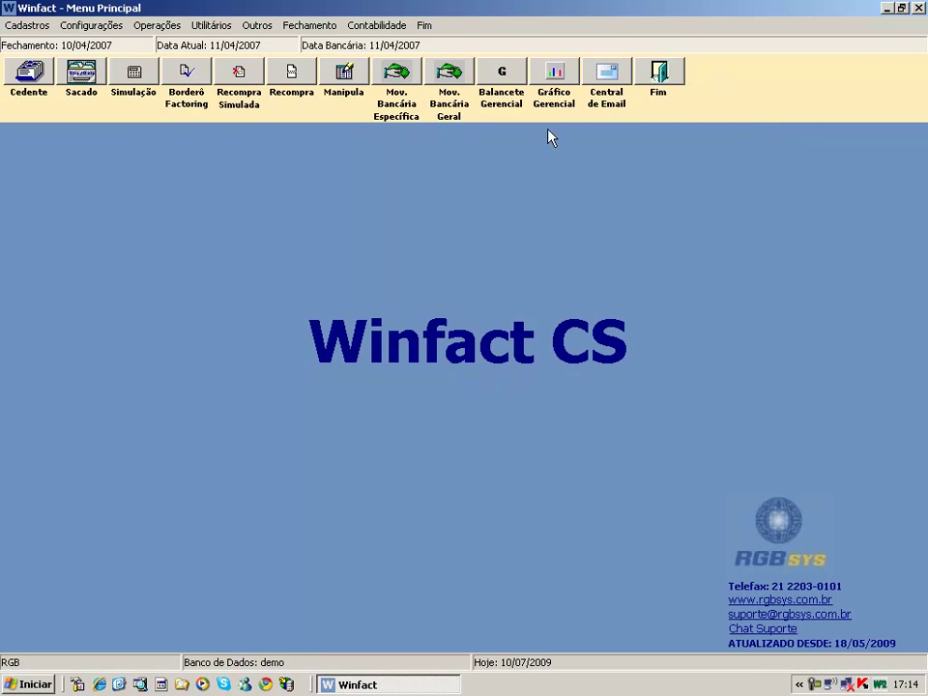
Open the Alçadas registry among the management registries
{"action": "left_click", "coordinate": [27, 26]}
{"action": "mouse_move", "coordinate": [39, 59]}
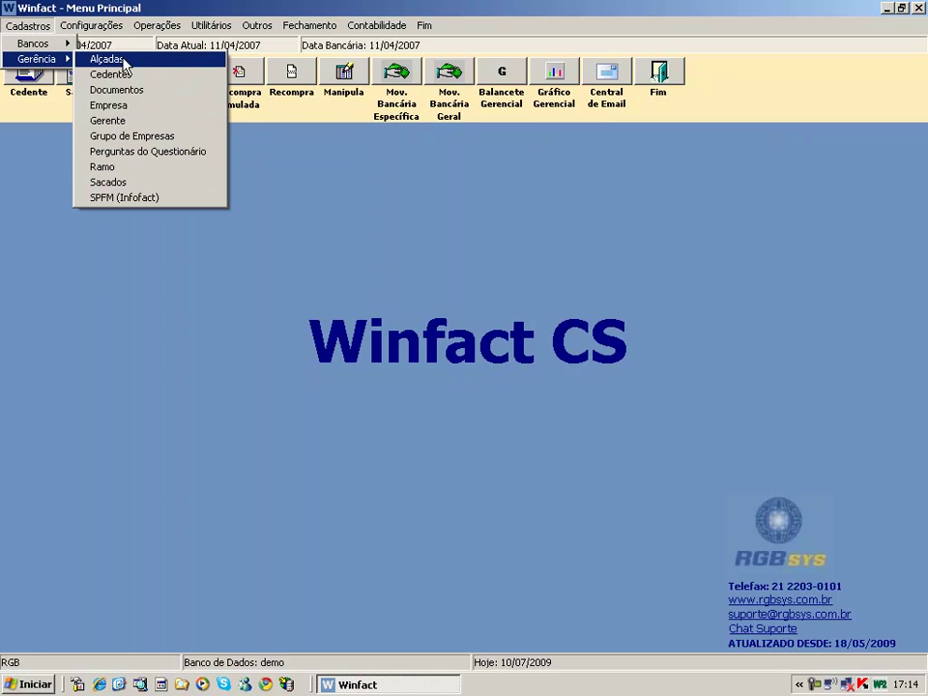